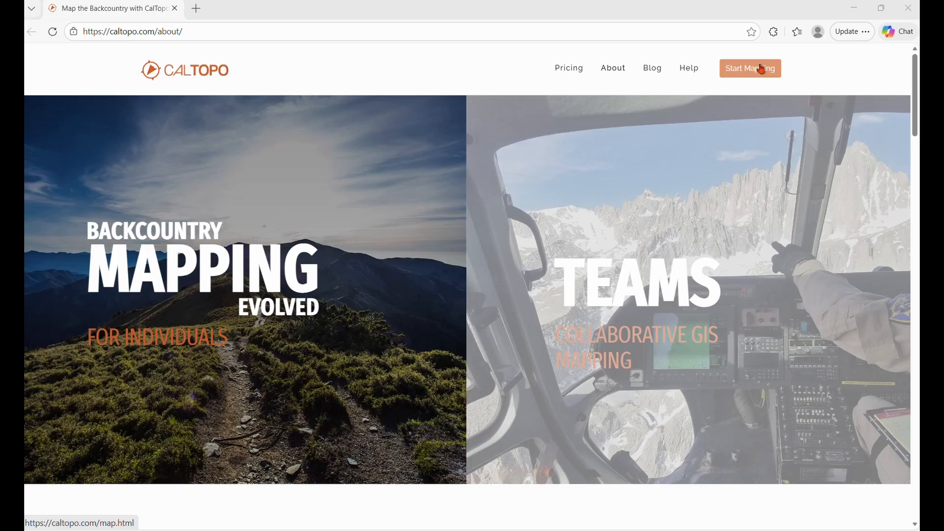
Start the map viewer and search for the location "ten falls trail".
{"action": "left_click", "coordinate": [761, 69]}
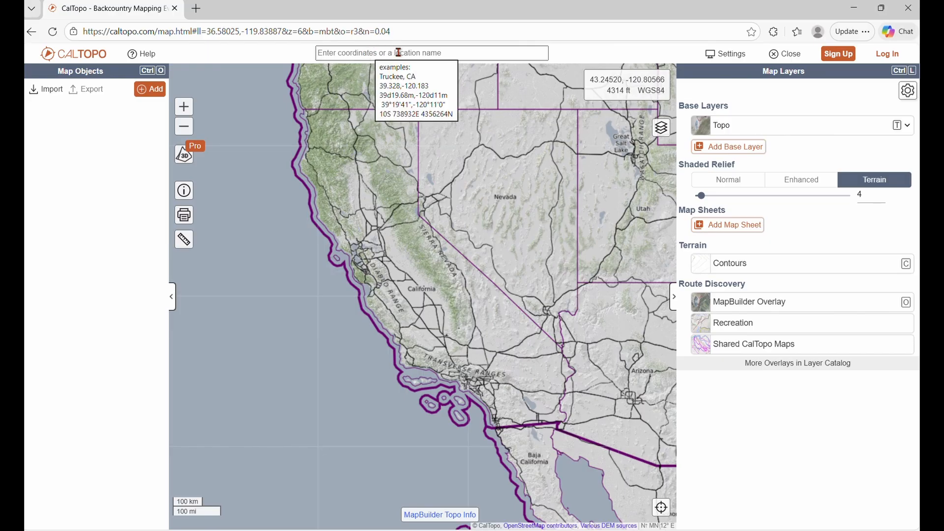
{"action": "left_click", "coordinate": [364, 53]}
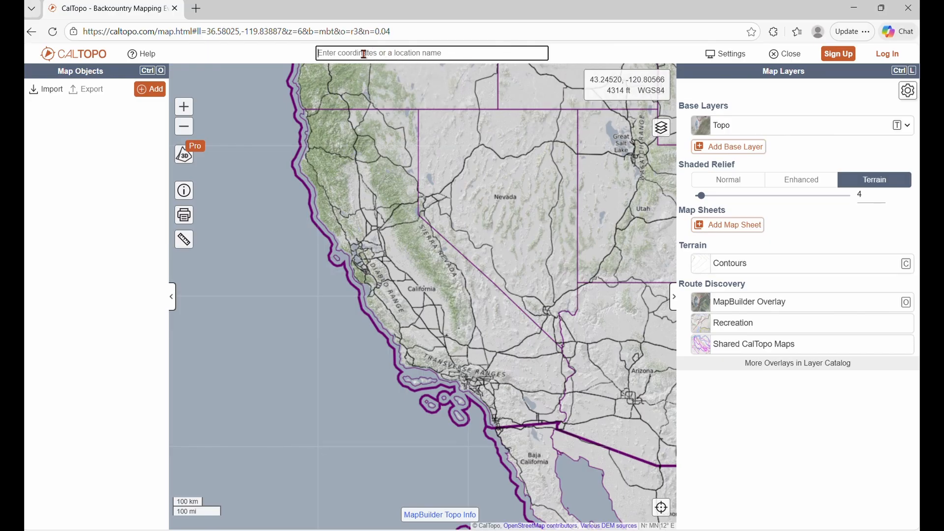
{"action": "type", "text": "ten"}
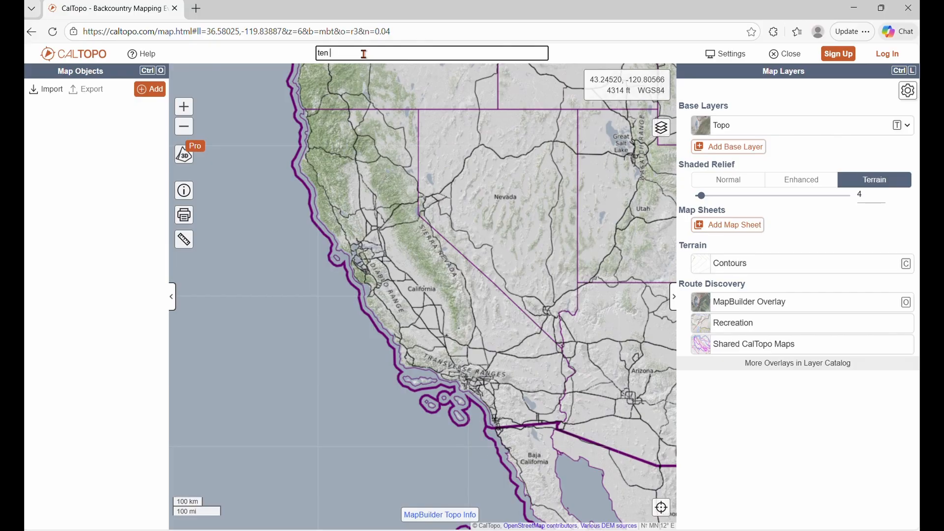
{"action": "type", "text": " falls trail"}
{"action": "key", "text": "Return"}
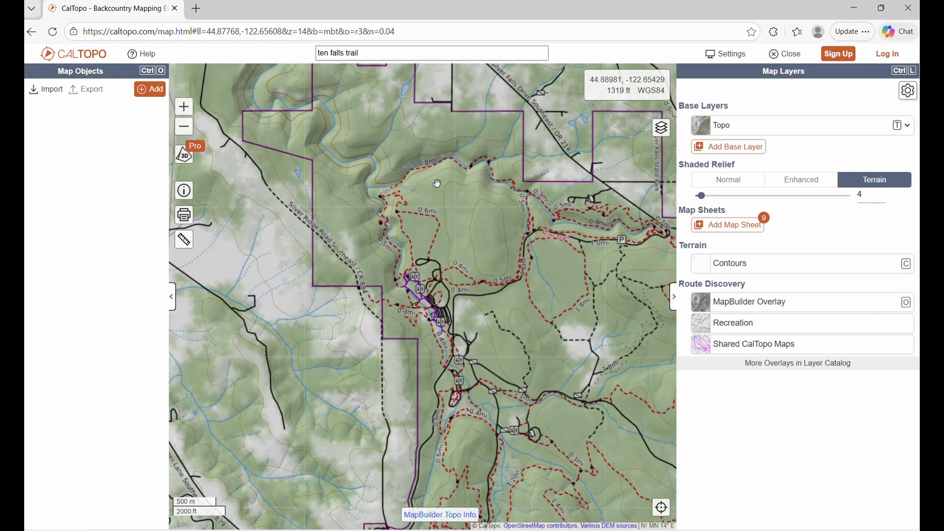
Open the print setup for the trail area and set the output format to JPEG Image.
{"action": "left_click_drag", "start_coordinate": [444, 196], "coordinate": [316, 195]}
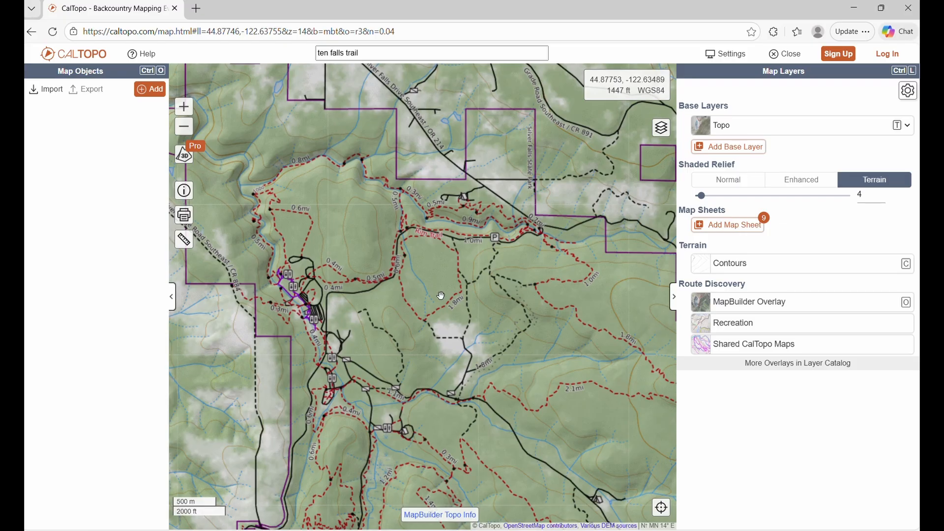
{"action": "scroll", "coordinate": [441, 296], "scroll_direction": "down", "scroll_amount": 1}
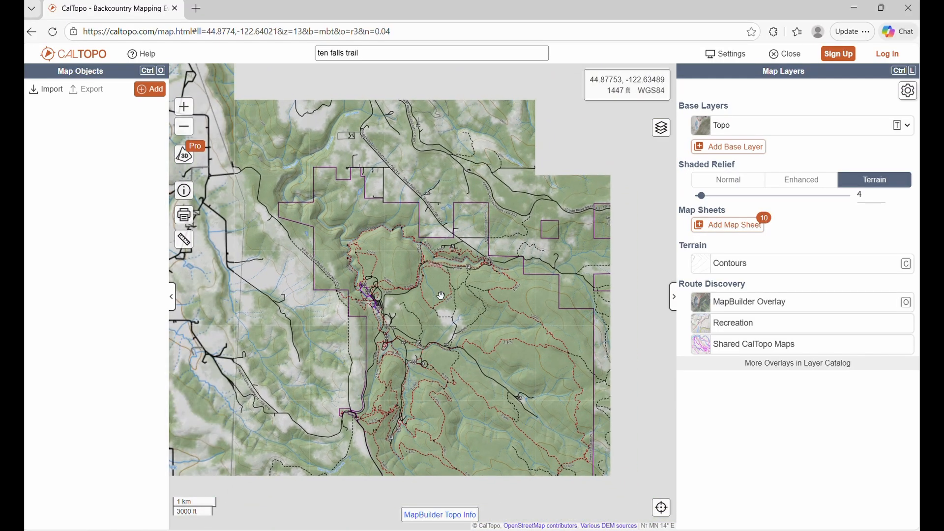
{"action": "scroll", "coordinate": [441, 296], "scroll_direction": "up", "scroll_amount": 2}
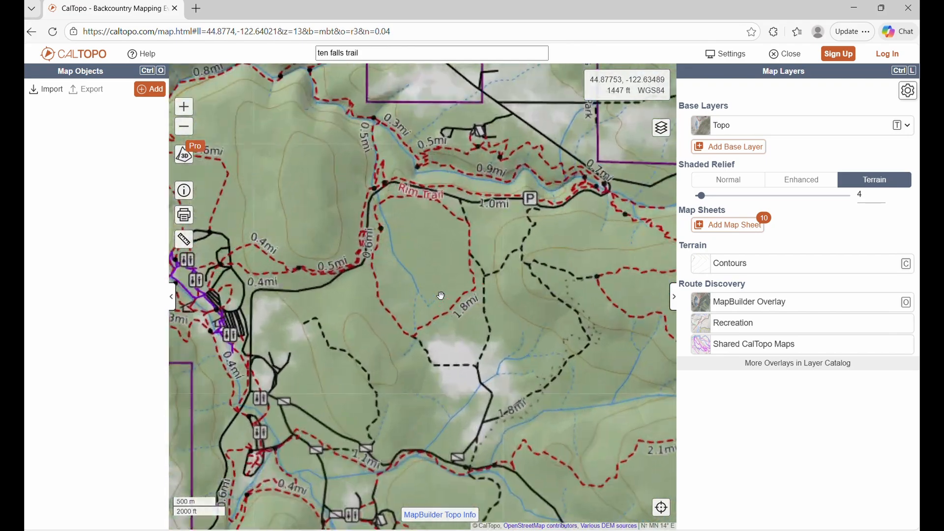
{"action": "scroll", "coordinate": [441, 295], "scroll_direction": "down", "scroll_amount": 1}
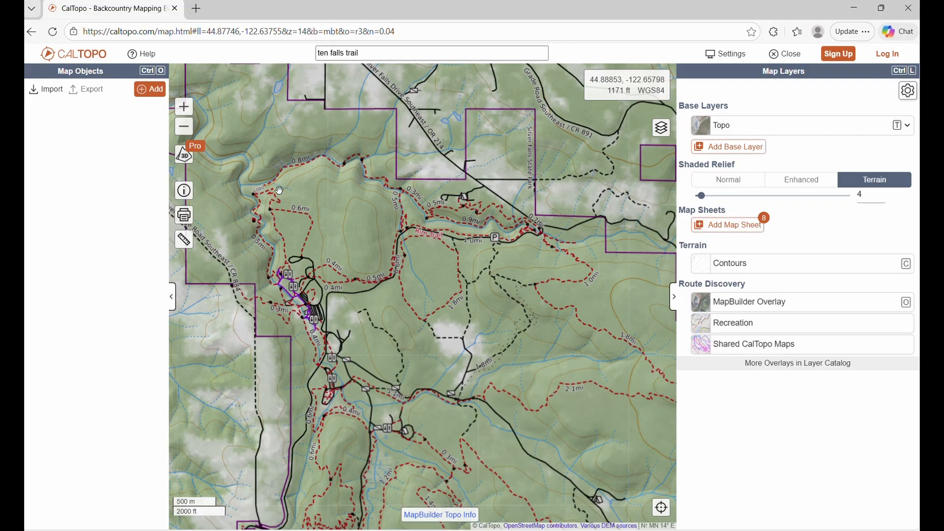
{"action": "left_click", "coordinate": [184, 216]}
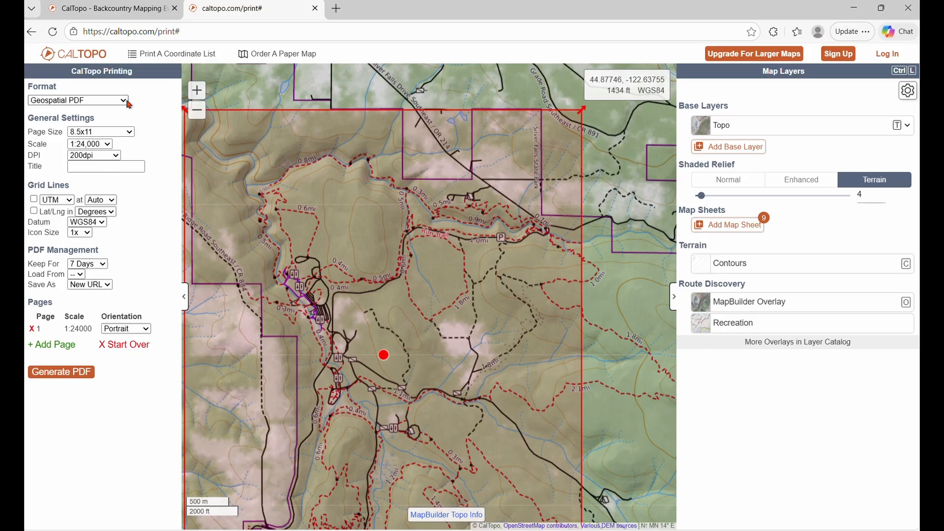
{"action": "left_click", "coordinate": [120, 102]}
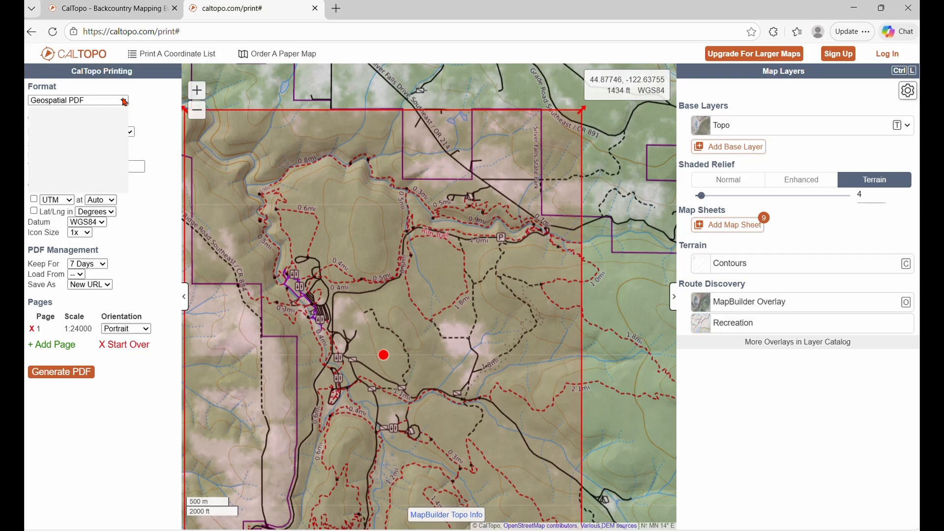
{"action": "left_click", "coordinate": [67, 144]}
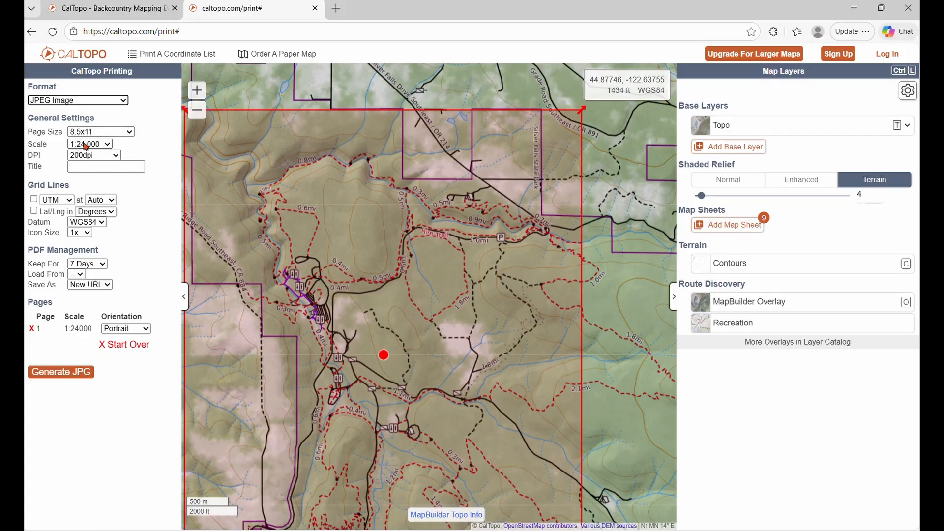
Set up the print page with a 1:24,000 scale, UTM grid lines and Landscape orientation.
{"action": "left_click", "coordinate": [86, 146]}
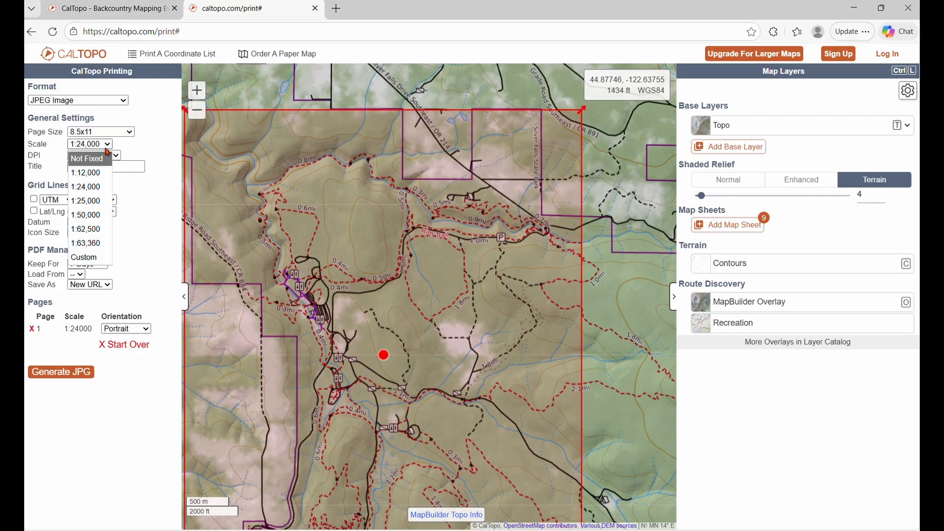
{"action": "left_click", "coordinate": [88, 187]}
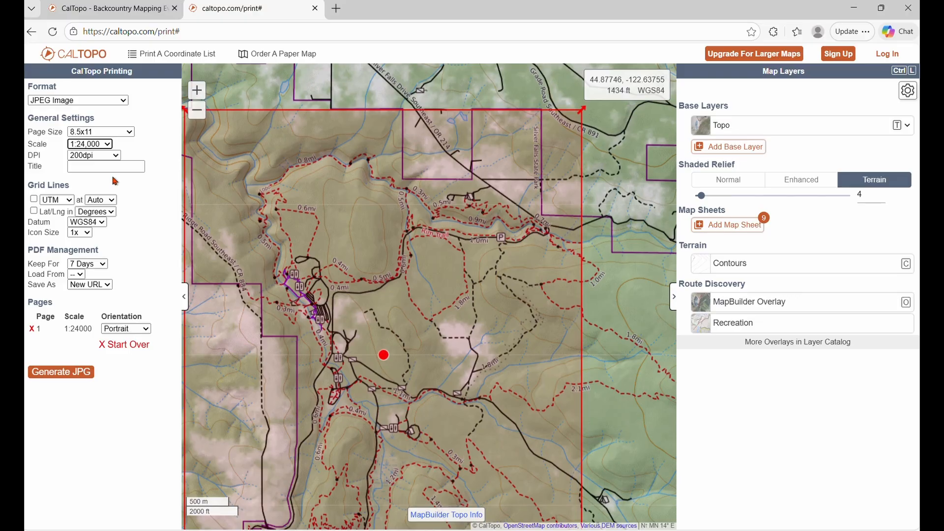
{"action": "left_click", "coordinate": [34, 199]}
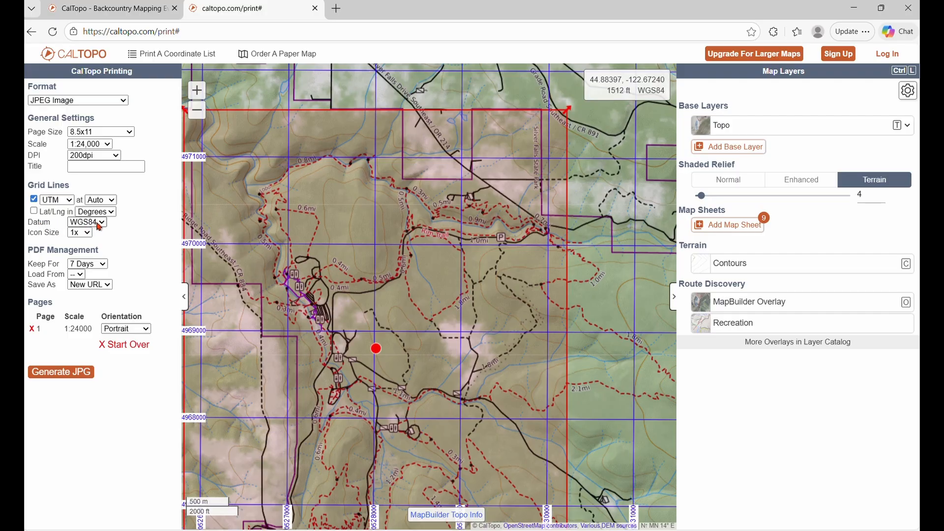
{"action": "left_click", "coordinate": [145, 332]}
{"action": "left_click", "coordinate": [129, 358]}
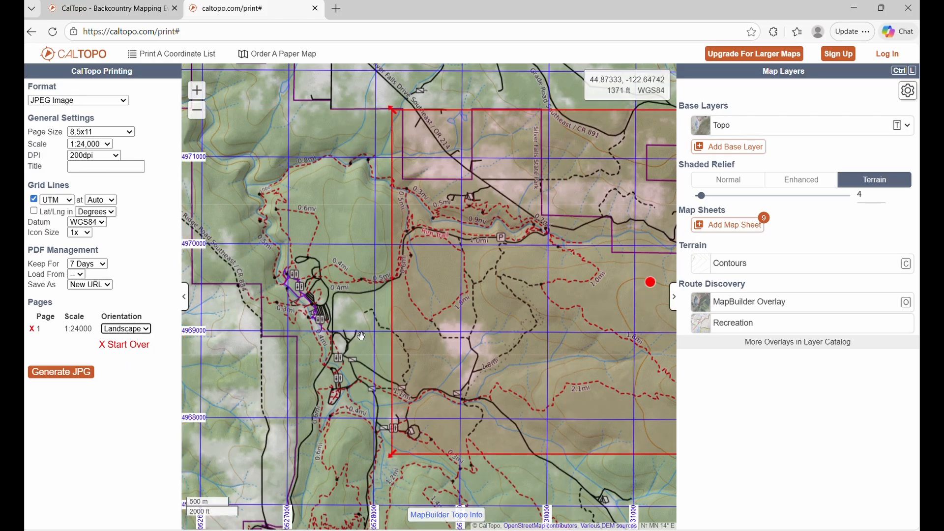
Move the print page frame west so it covers the loop of trails around the falls and the parking areas.
{"action": "scroll", "coordinate": [416, 329], "scroll_direction": "down", "scroll_amount": 1}
{"action": "scroll", "coordinate": [423, 330], "scroll_direction": "up", "scroll_amount": 1}
{"action": "scroll", "coordinate": [435, 333], "scroll_direction": "down", "scroll_amount": 2}
{"action": "scroll", "coordinate": [388, 330], "scroll_direction": "up", "scroll_amount": 2}
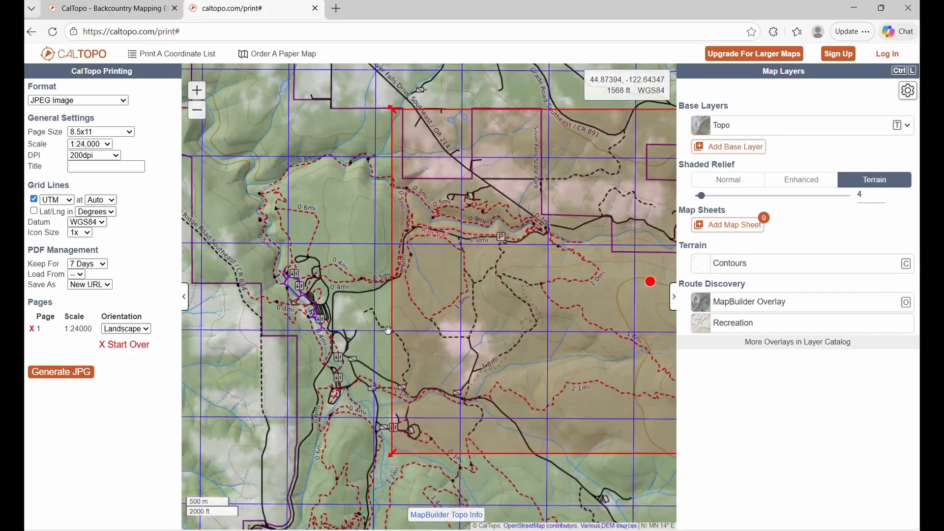
{"action": "scroll", "coordinate": [388, 331], "scroll_direction": "down", "scroll_amount": 1}
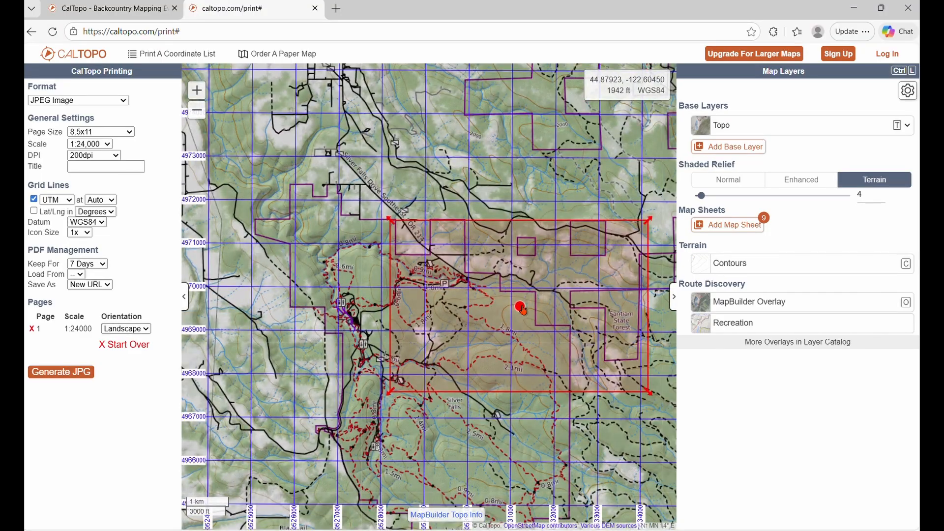
{"action": "left_click_drag", "start_coordinate": [521, 309], "coordinate": [408, 308]}
{"action": "left_click_drag", "start_coordinate": [409, 307], "coordinate": [412, 306]}
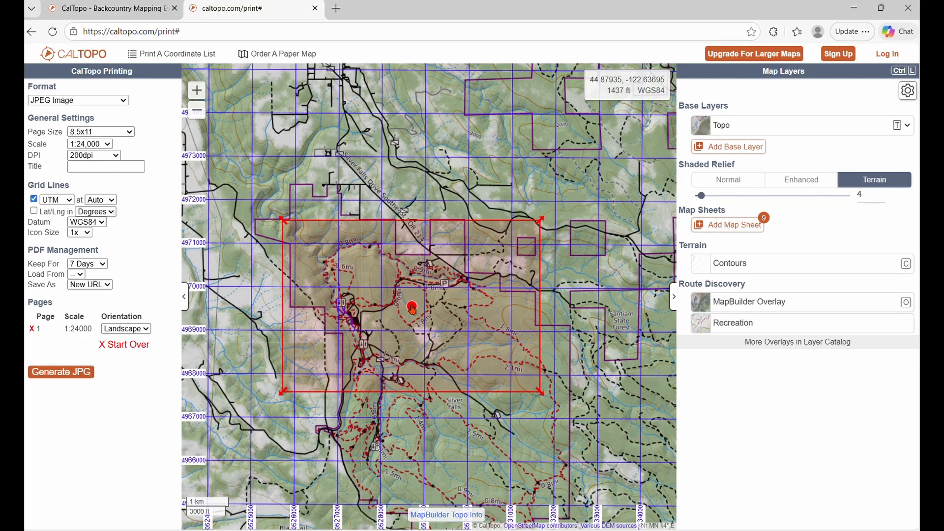
{"action": "left_click_drag", "start_coordinate": [412, 311], "coordinate": [414, 317]}
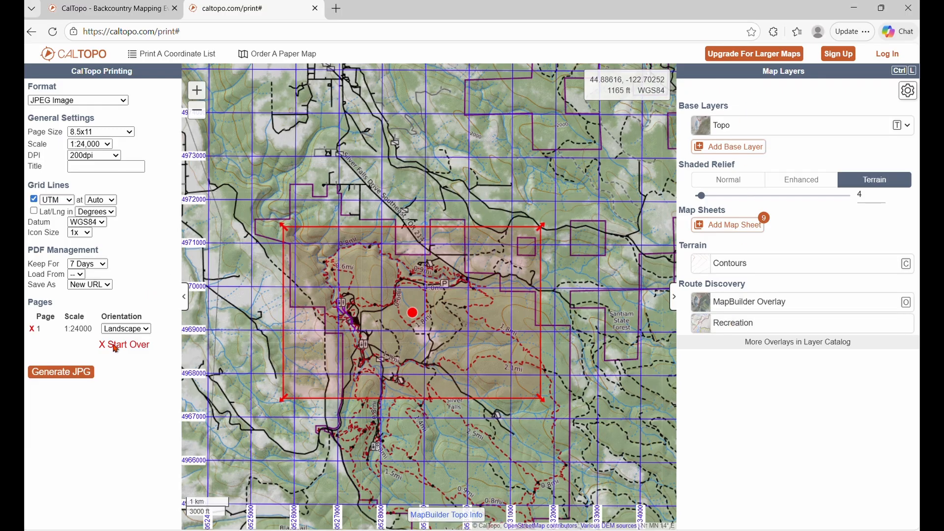
Generate the JPG of the framed map and send the resulting image to print.
{"action": "left_click", "coordinate": [70, 378]}
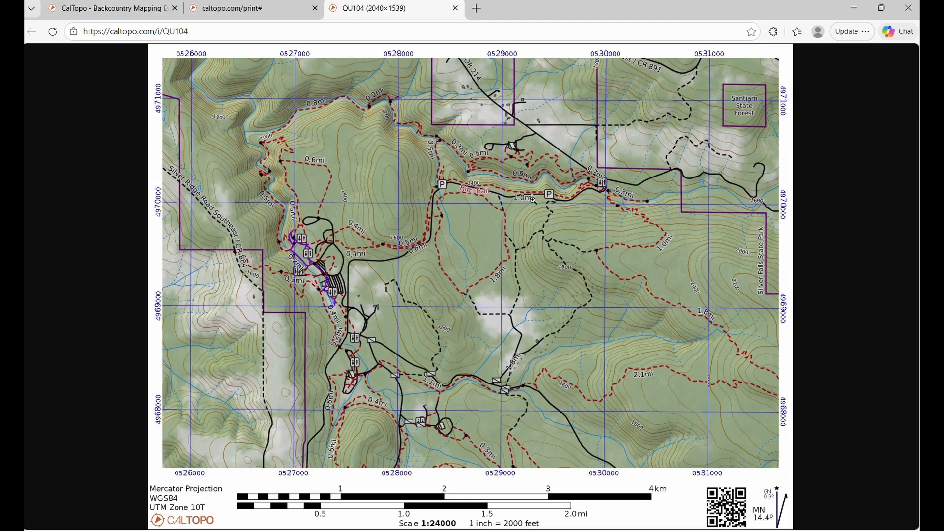
{"action": "right_click", "coordinate": [844, 157]}
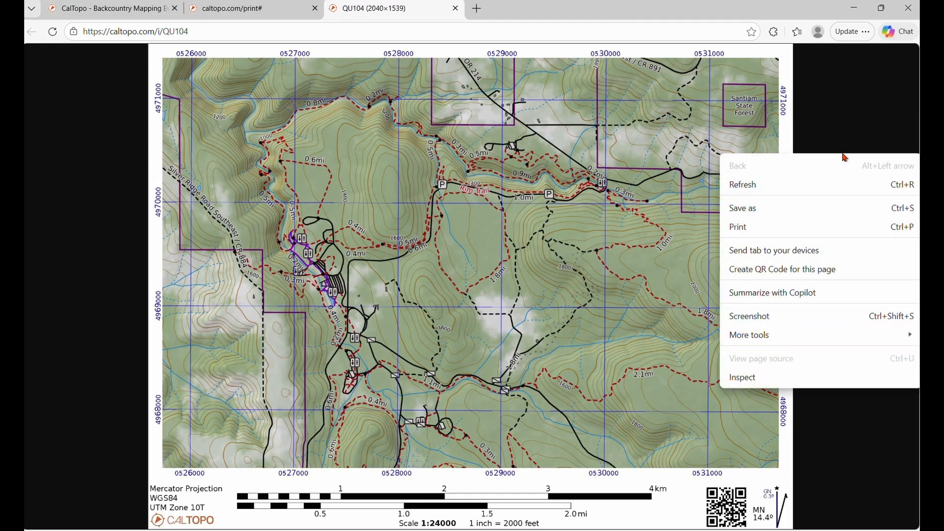
{"action": "left_click", "coordinate": [745, 231]}
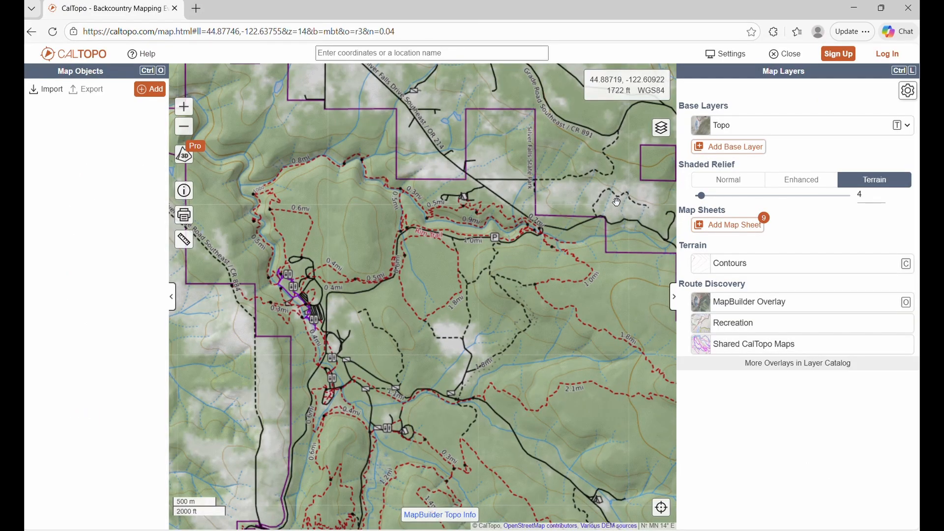
Add 40 Foot Contours from the layer catalog to the available terrain overlays.
{"action": "left_click", "coordinate": [733, 127]}
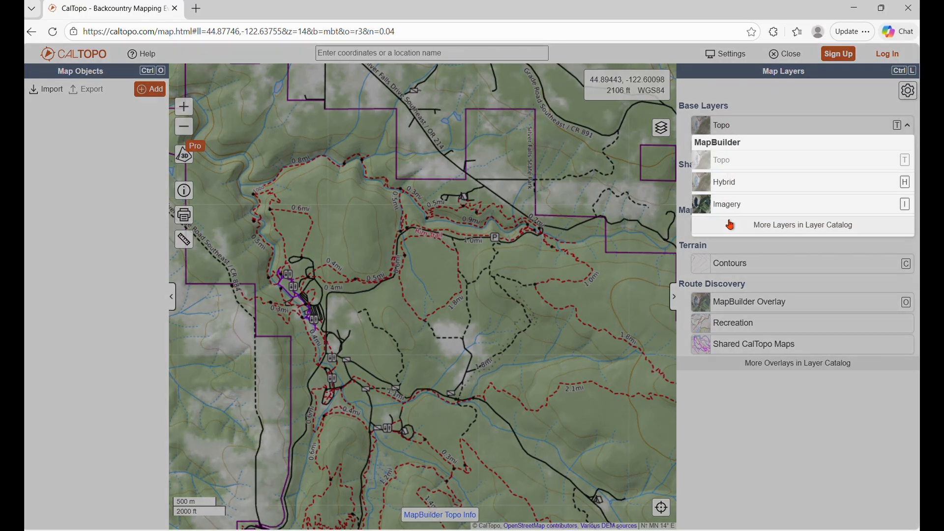
{"action": "left_click", "coordinate": [737, 414]}
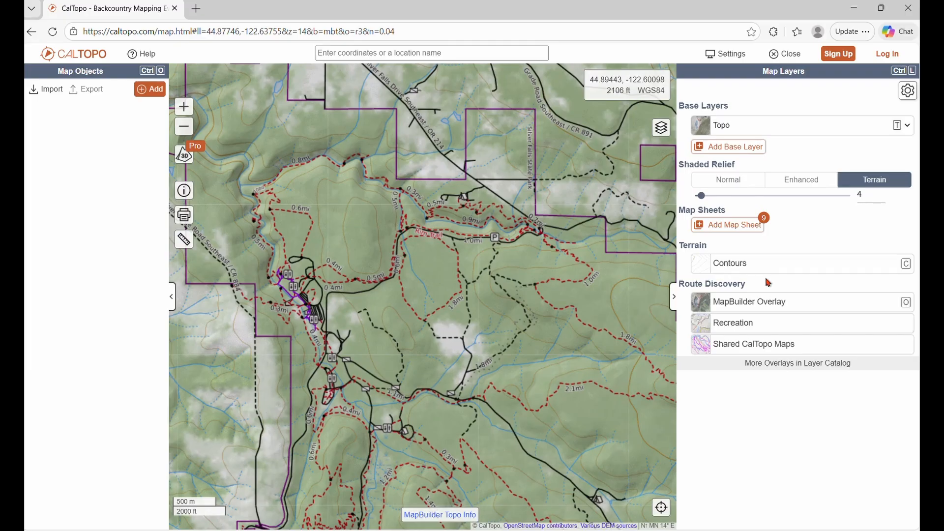
{"action": "left_click", "coordinate": [810, 368]}
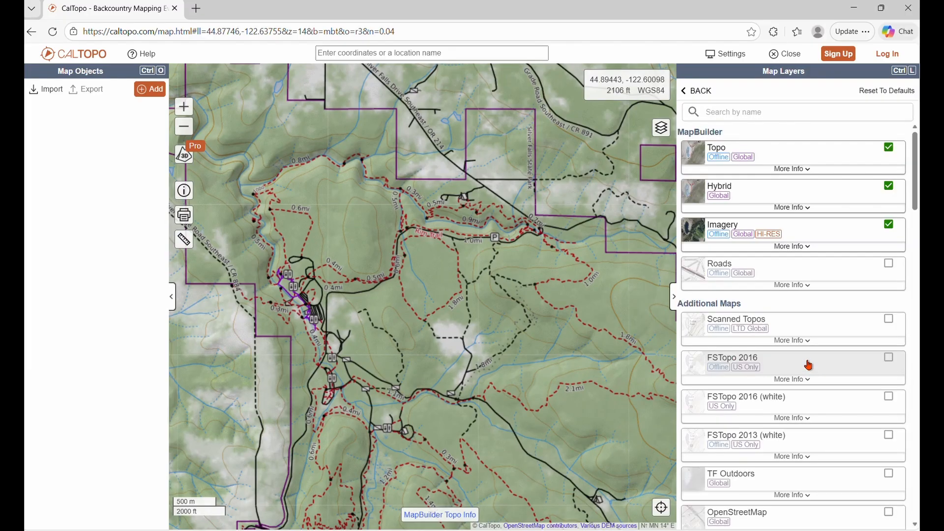
{"action": "scroll", "coordinate": [792, 190], "scroll_direction": "down", "scroll_amount": 3}
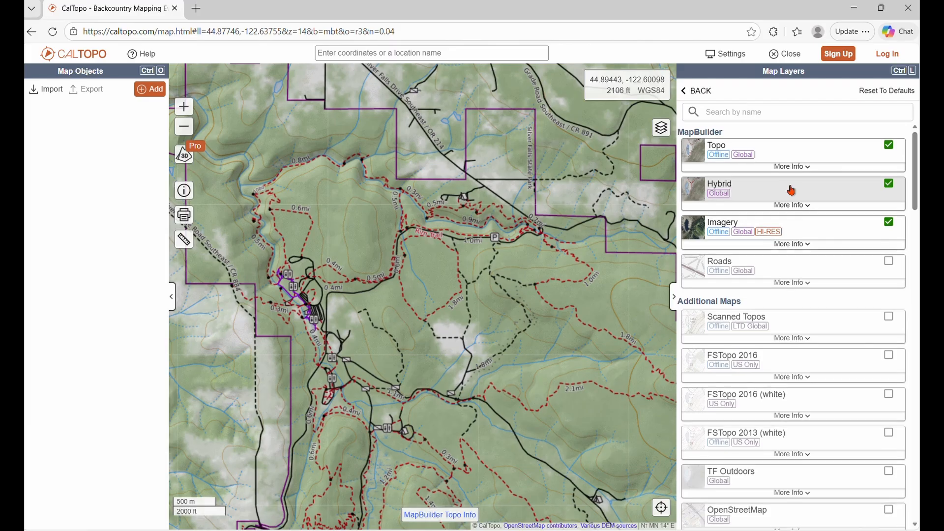
{"action": "scroll", "coordinate": [792, 190], "scroll_direction": "down", "scroll_amount": 10}
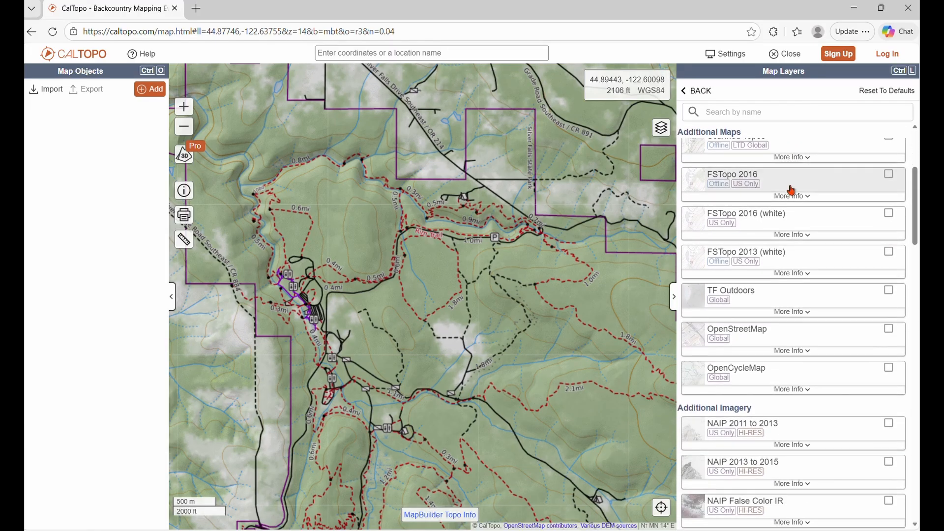
{"action": "scroll", "coordinate": [792, 191], "scroll_direction": "down", "scroll_amount": 3}
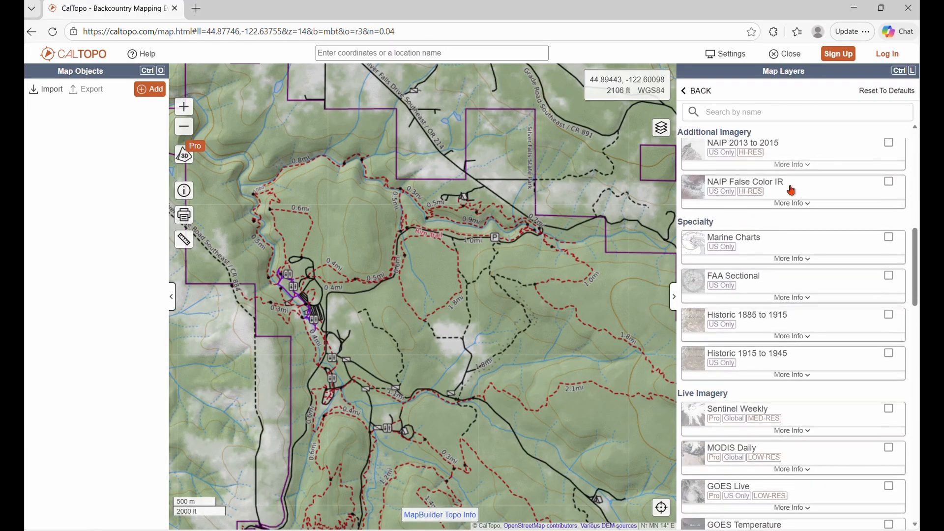
{"action": "scroll", "coordinate": [792, 191], "scroll_direction": "down", "scroll_amount": 8}
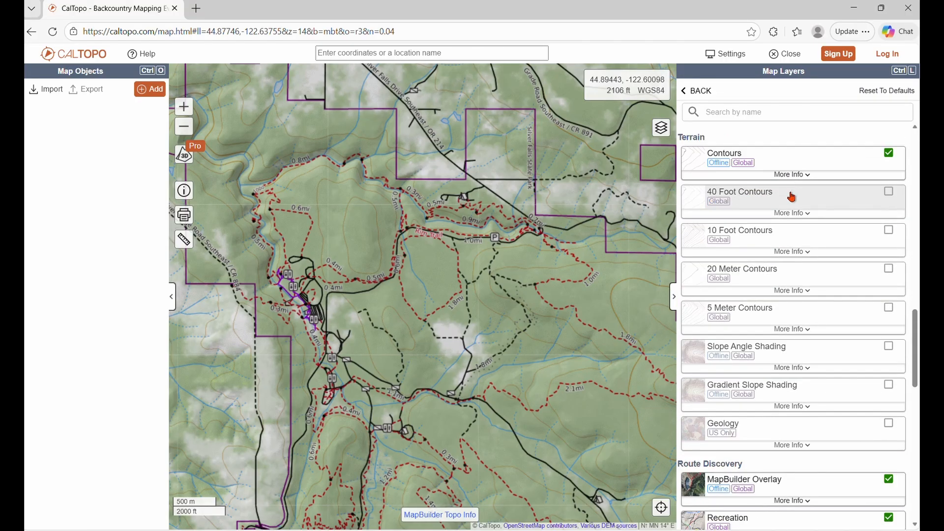
{"action": "left_click", "coordinate": [793, 201]}
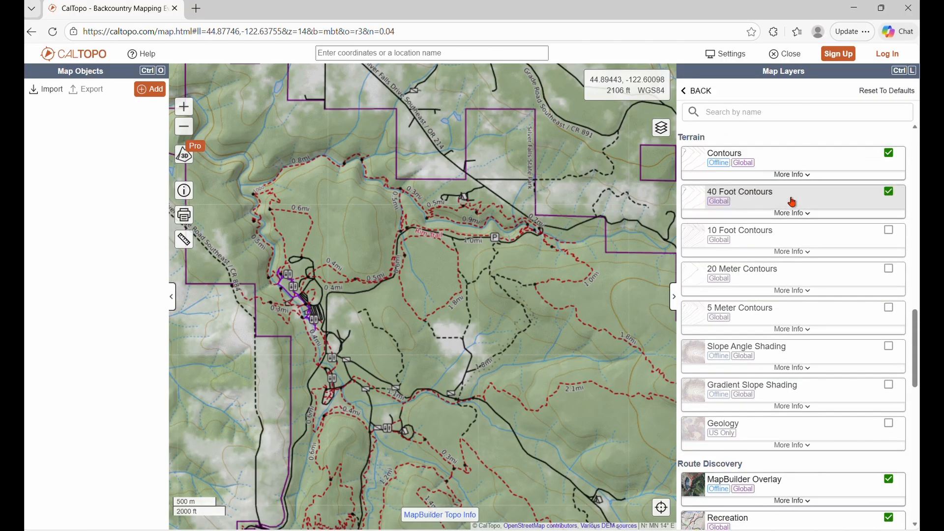
{"action": "left_click", "coordinate": [700, 90]}
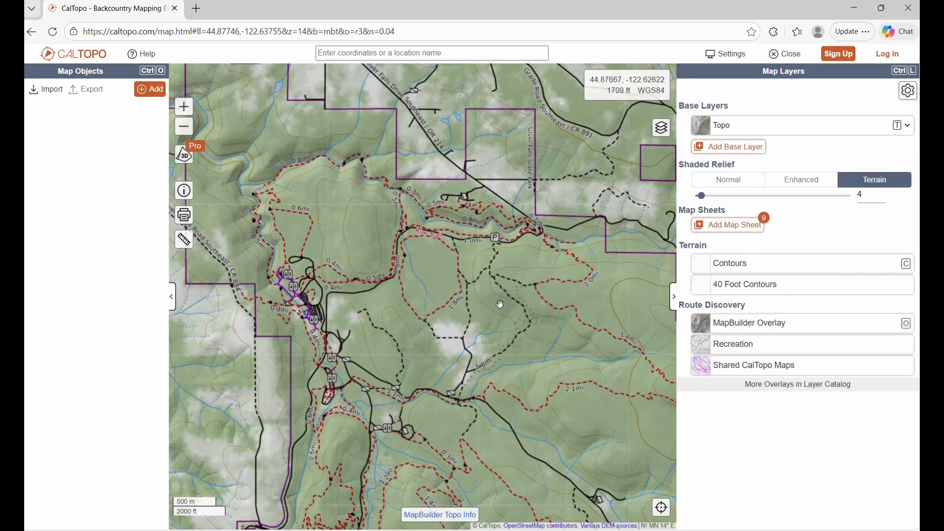
Turn on the Contours and 40 Foot Contours overlays for the wider area around the trails.
{"action": "scroll", "coordinate": [501, 303], "scroll_direction": "down", "scroll_amount": 2}
{"action": "scroll", "coordinate": [500, 304], "scroll_direction": "up", "scroll_amount": 2}
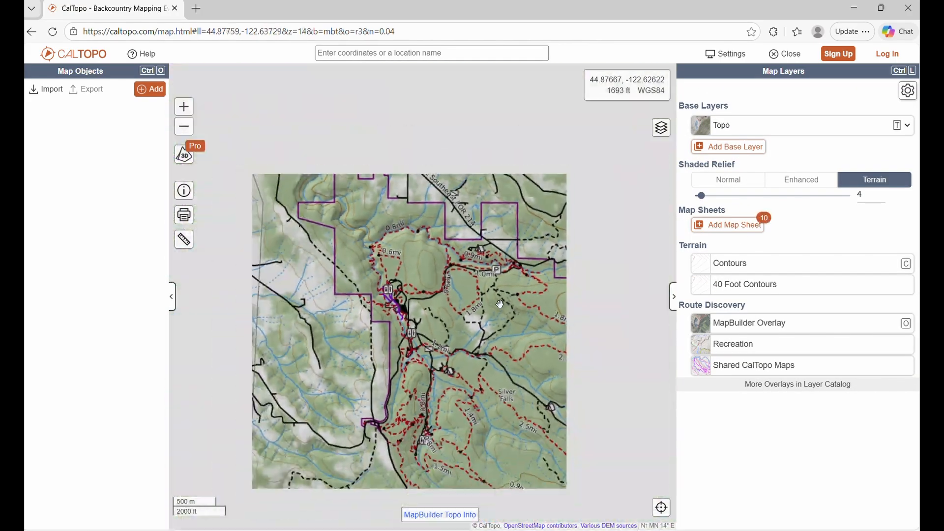
{"action": "scroll", "coordinate": [500, 304], "scroll_direction": "down", "scroll_amount": 2}
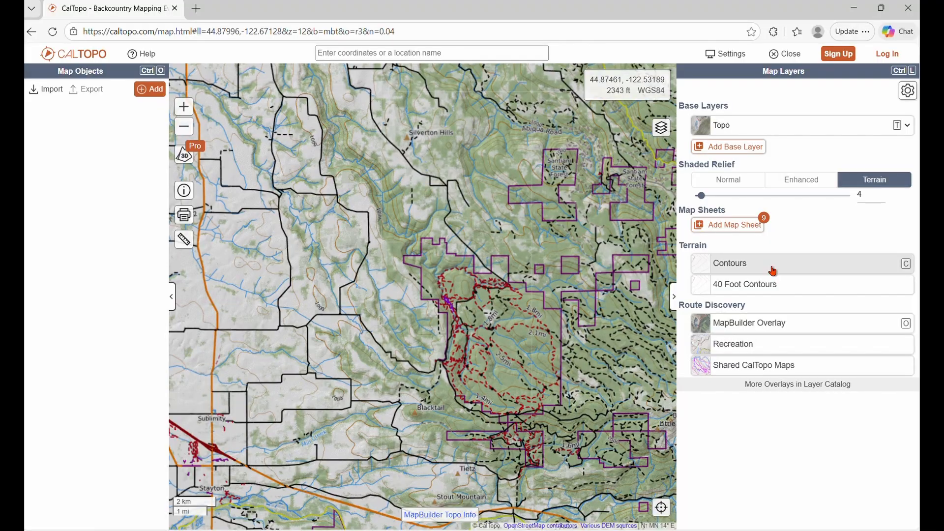
{"action": "left_click", "coordinate": [772, 270]}
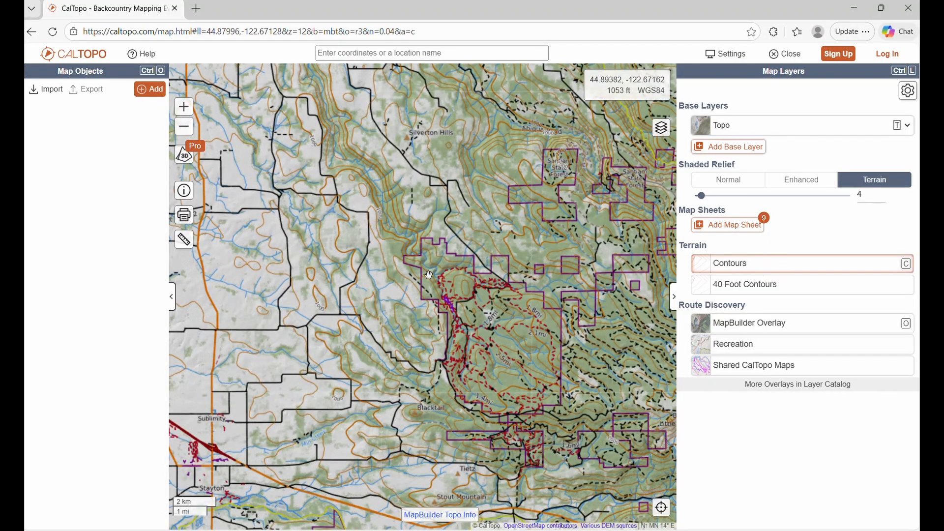
{"action": "left_click", "coordinate": [748, 285]}
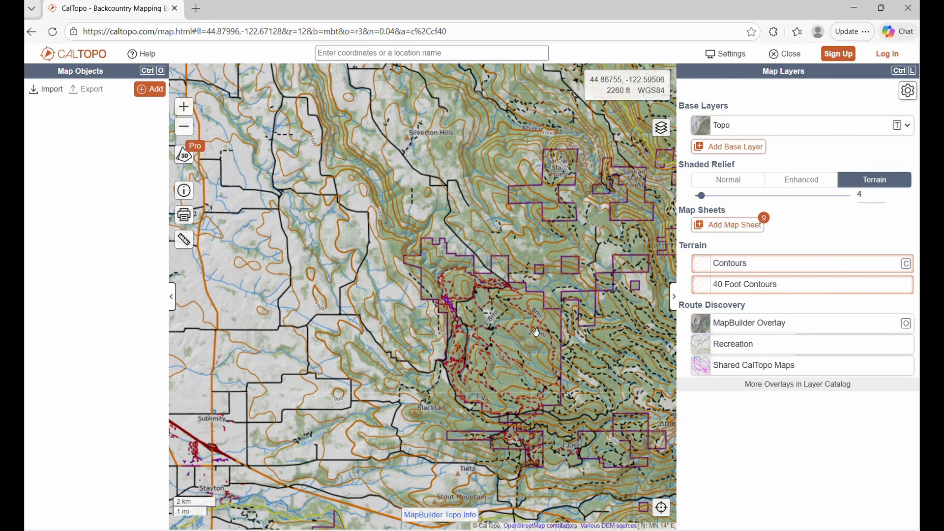
Turn off the 40 Foot Contours and Contours overlays.
{"action": "left_click", "coordinate": [763, 295]}
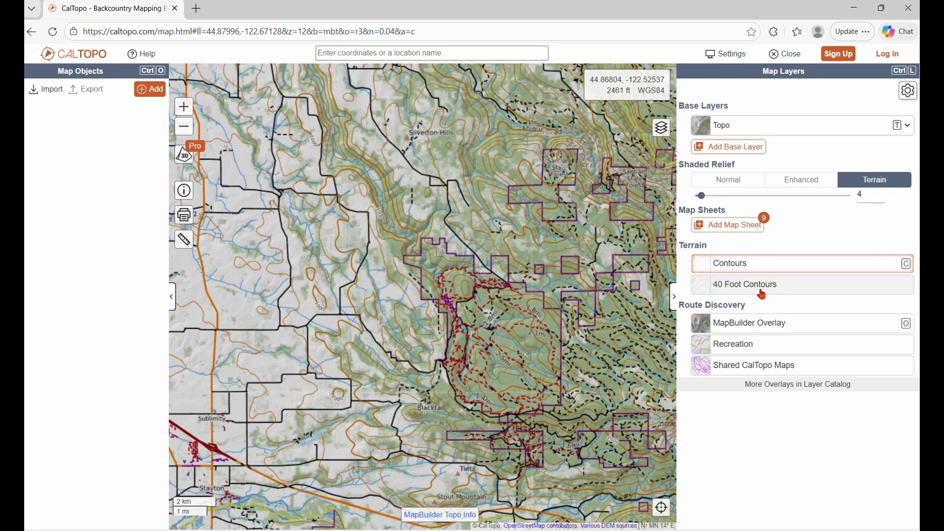
{"action": "left_click", "coordinate": [736, 268]}
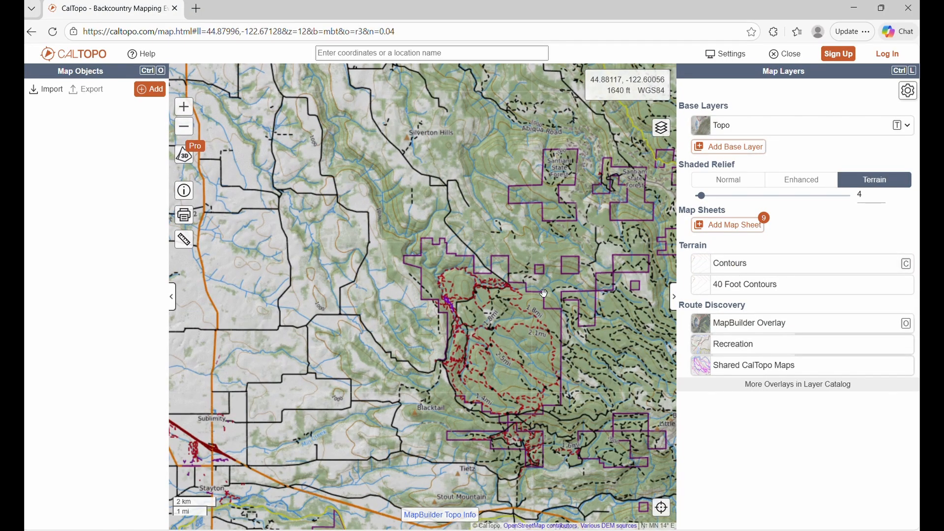
Add a marker labelled car at the parking area beside the falls trailheads on the park's west side.
{"action": "scroll", "coordinate": [545, 293], "scroll_direction": "up", "scroll_amount": 3}
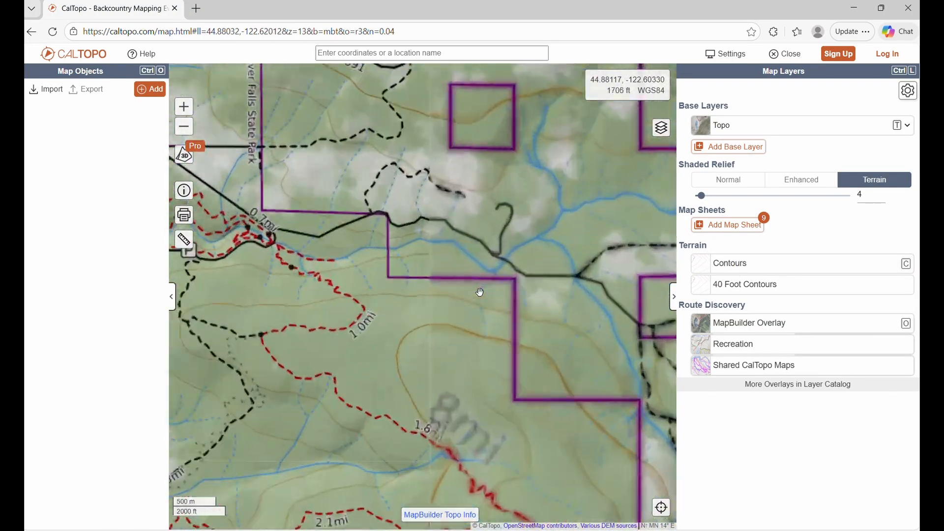
{"action": "scroll", "coordinate": [481, 293], "scroll_direction": "up", "scroll_amount": 3}
{"action": "scroll", "coordinate": [605, 216], "scroll_direction": "up", "scroll_amount": 3}
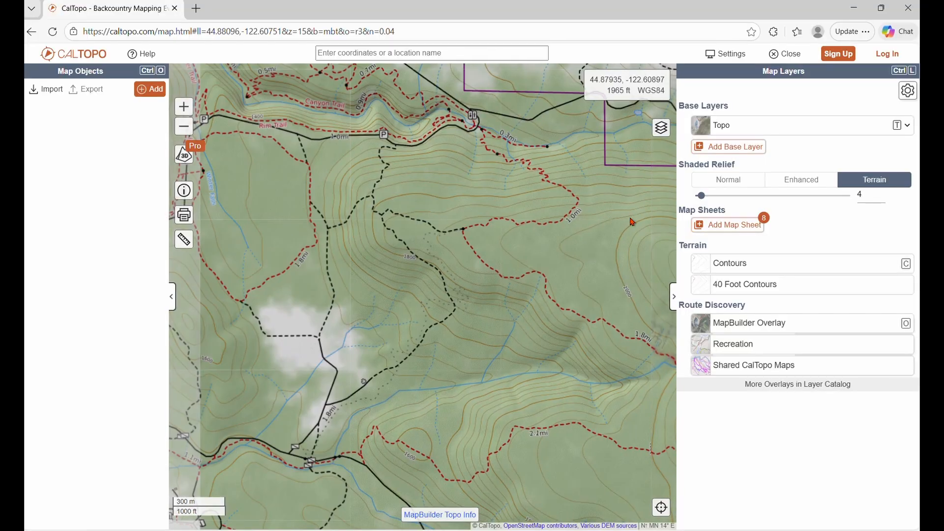
{"action": "left_click_drag", "start_coordinate": [427, 290], "coordinate": [615, 261]}
{"action": "left_click_drag", "start_coordinate": [342, 262], "coordinate": [501, 294]}
{"action": "left_click_drag", "start_coordinate": [376, 252], "coordinate": [389, 270]}
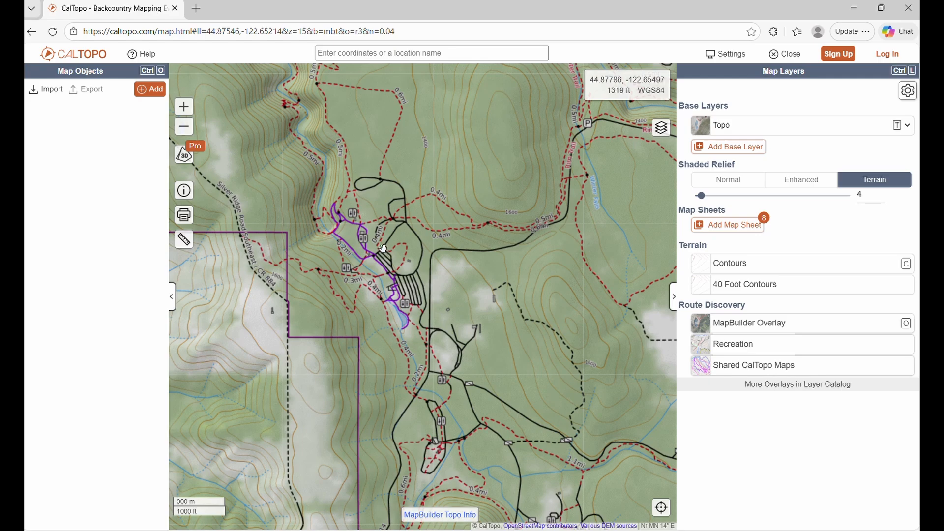
{"action": "left_click", "coordinate": [383, 250]}
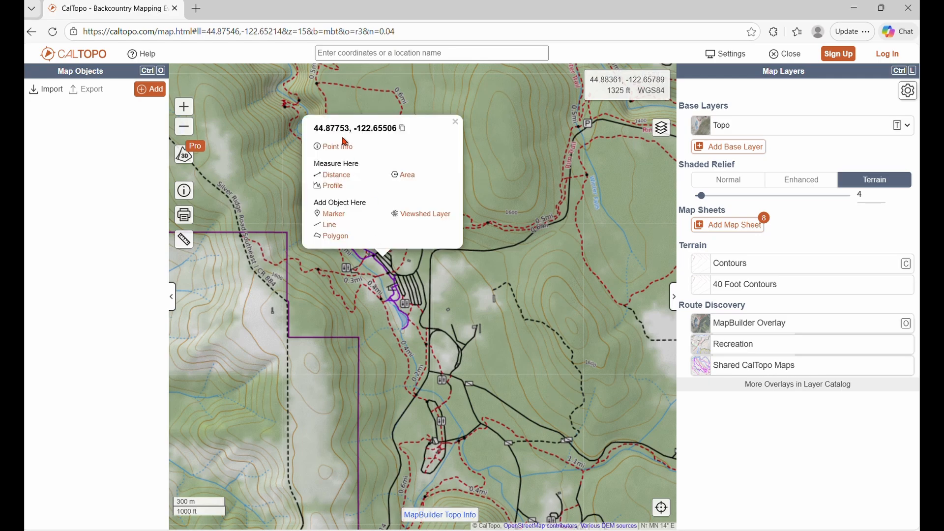
{"action": "left_click", "coordinate": [329, 213]}
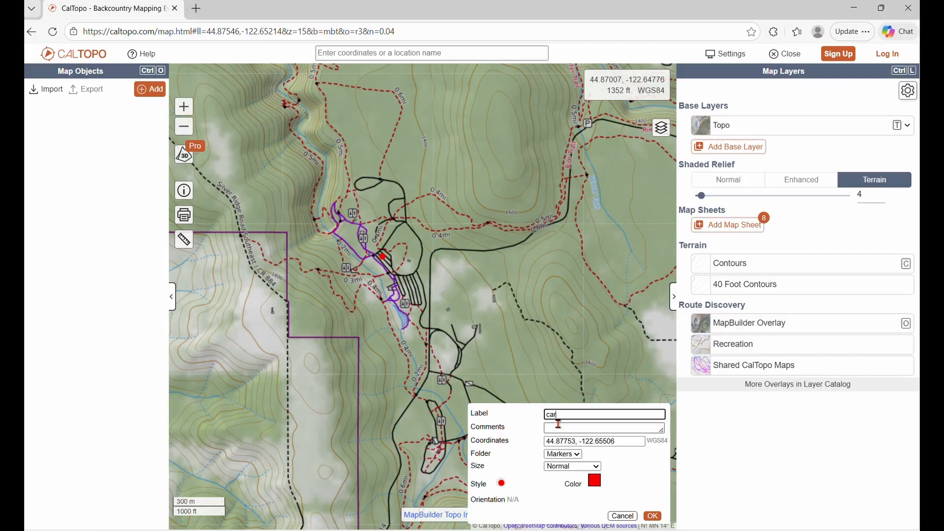
Give the car marker a vehicle icon in yellow at Medium (1.5x) size and save it.
{"action": "left_click", "coordinate": [502, 485]}
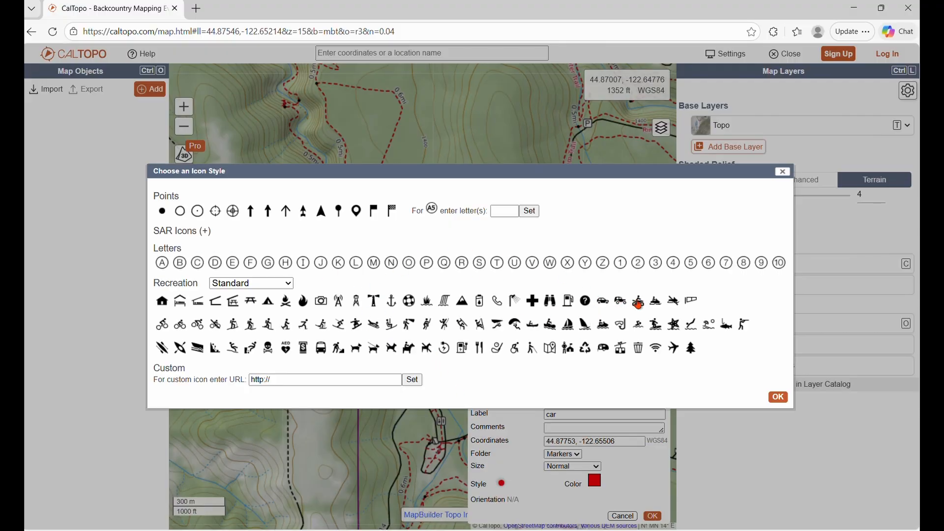
{"action": "left_click", "coordinate": [620, 304]}
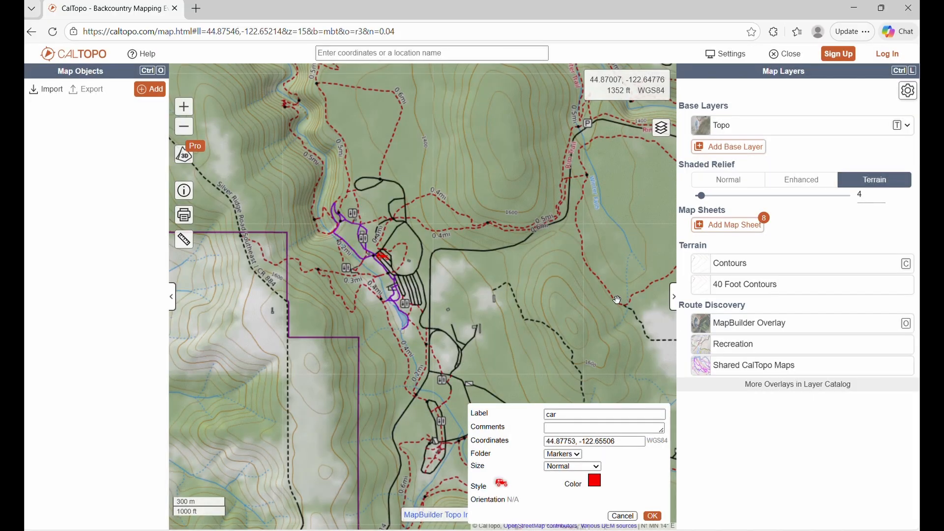
{"action": "left_click", "coordinate": [597, 483]}
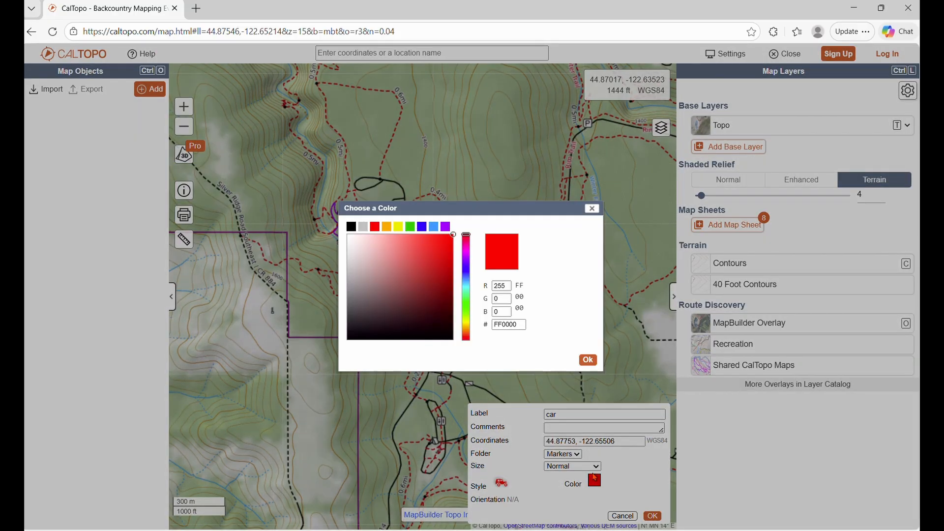
{"action": "left_click", "coordinate": [399, 226]}
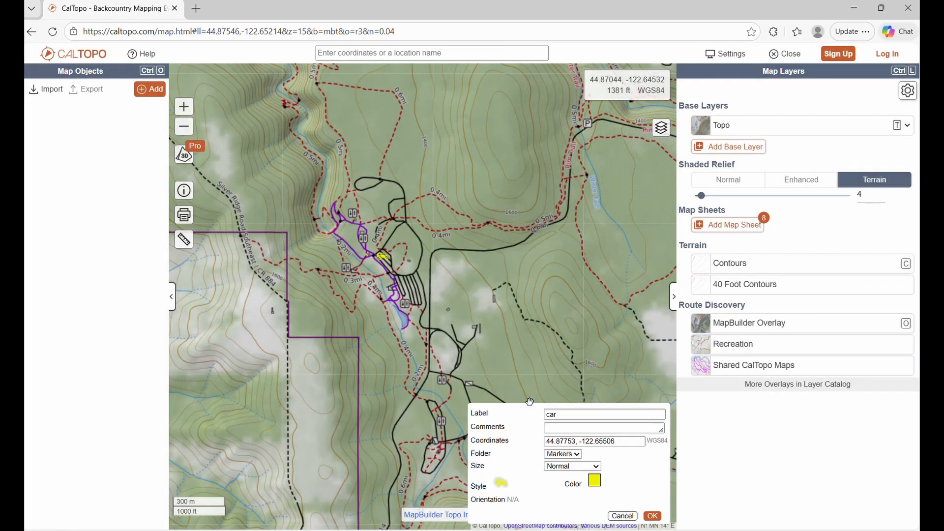
{"action": "left_click", "coordinate": [597, 466]}
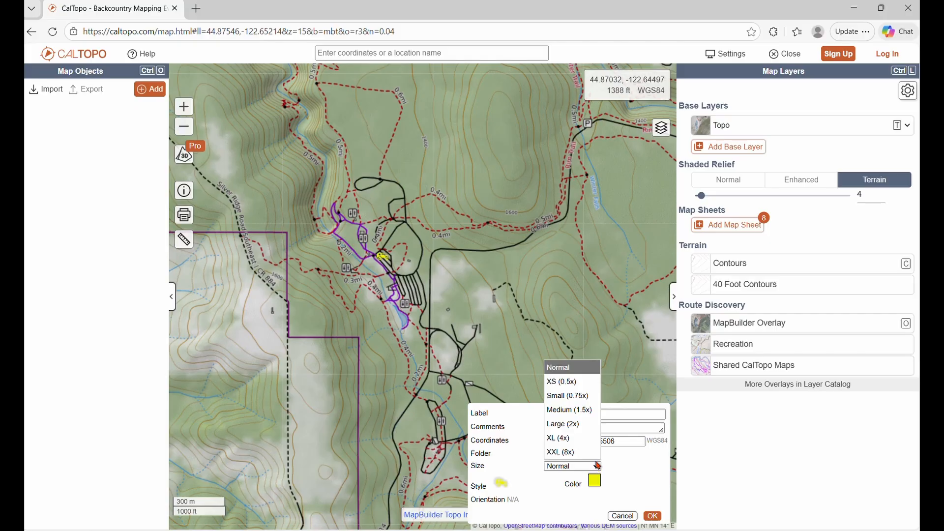
{"action": "left_click", "coordinate": [568, 410]}
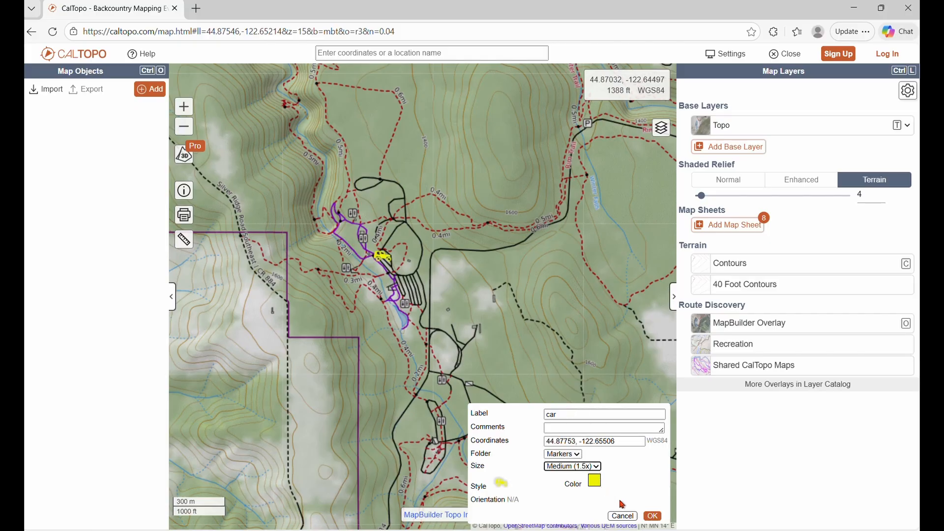
{"action": "left_click", "coordinate": [652, 516]}
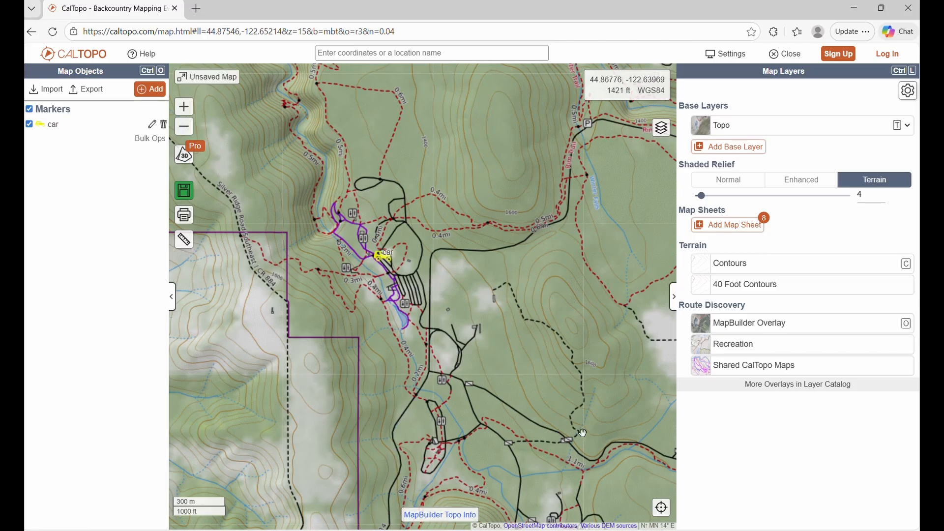
Dismiss the Save As dialog and start a new marker at the trail junction in the park's southeast corner.
{"action": "left_click_drag", "start_coordinate": [539, 414], "coordinate": [388, 419]}
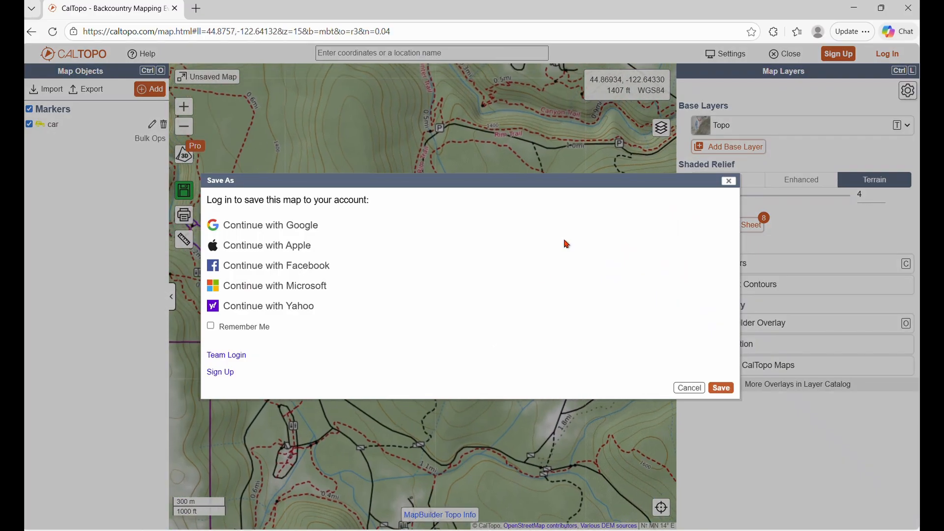
{"action": "left_click", "coordinate": [729, 182]}
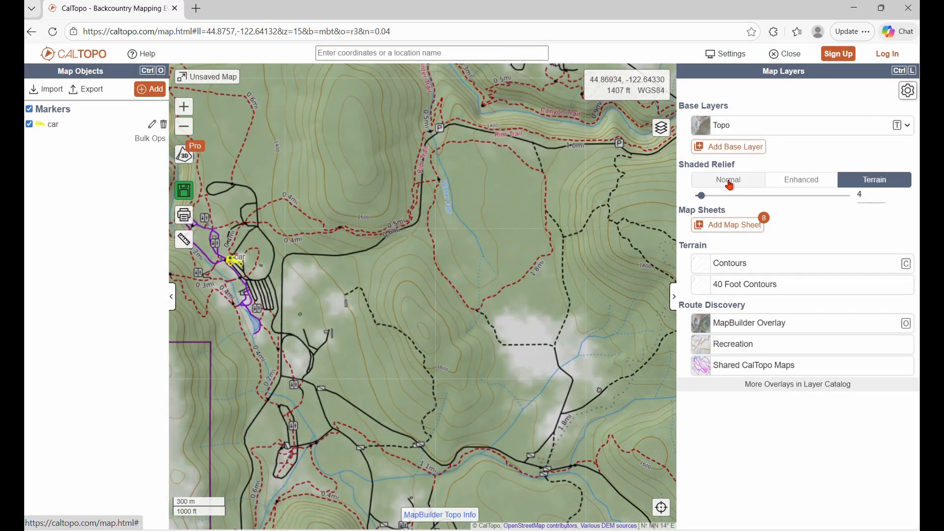
{"action": "scroll", "coordinate": [550, 273], "scroll_direction": "down", "scroll_amount": 2}
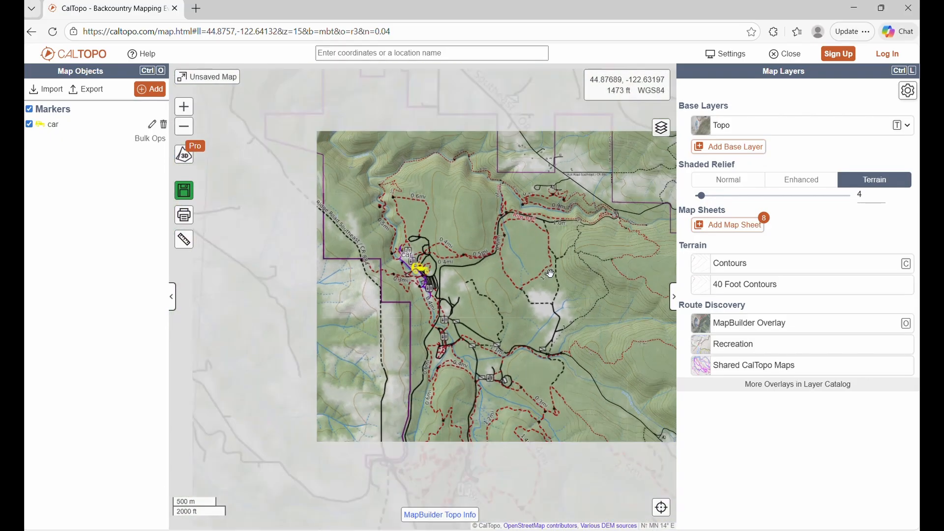
{"action": "mouse_move", "coordinate": [595, 286]}
{"action": "left_mouse_down"}
{"action": "mouse_move", "coordinate": [489, 295]}
{"action": "mouse_move", "coordinate": [435, 259]}
{"action": "mouse_move", "coordinate": [437, 247]}
{"action": "left_mouse_up"}
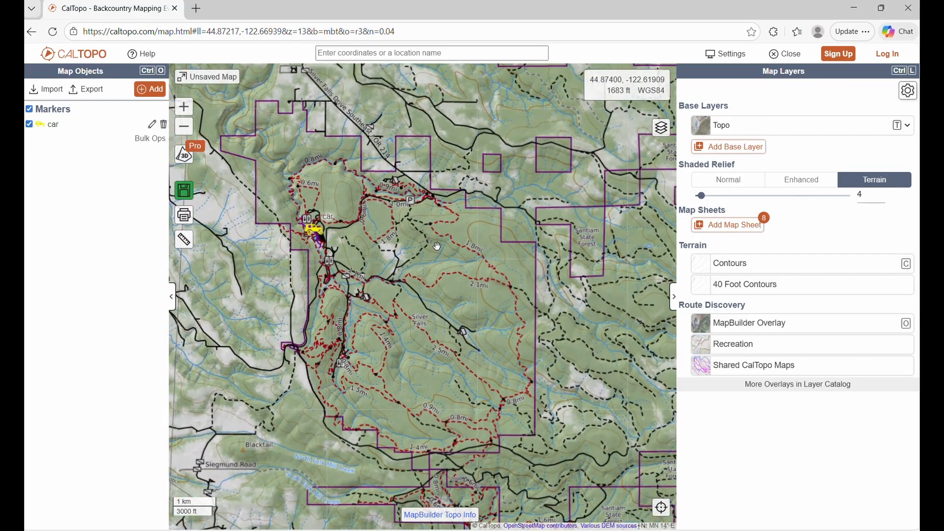
{"action": "right_click", "coordinate": [503, 402]}
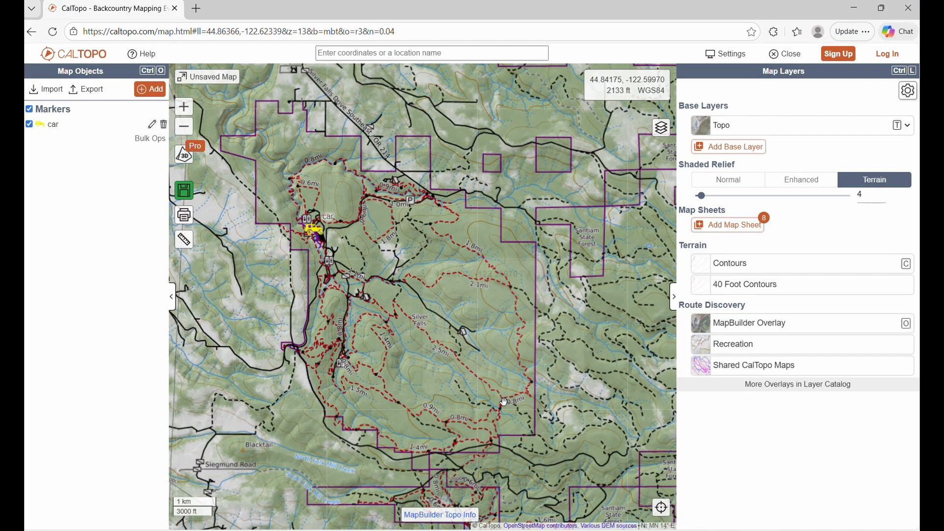
{"action": "right_click", "coordinate": [504, 402]}
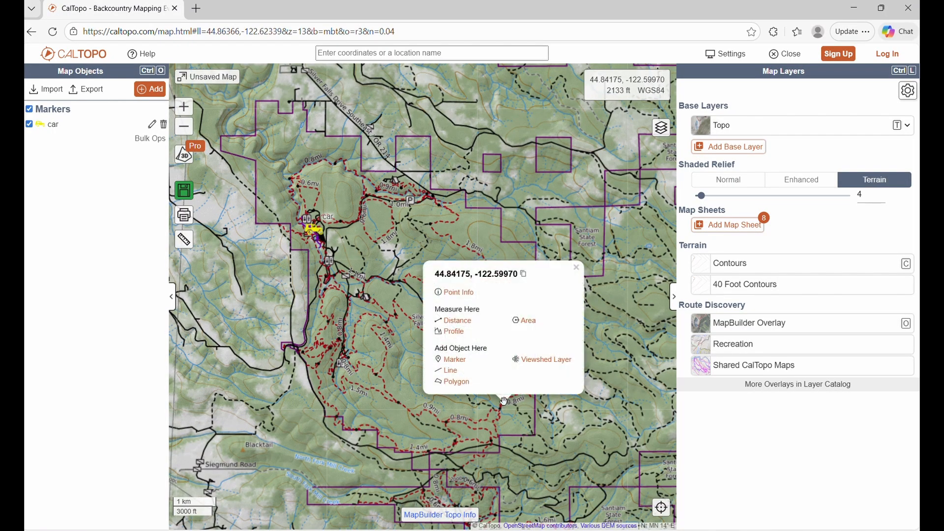
{"action": "left_click", "coordinate": [453, 361]}
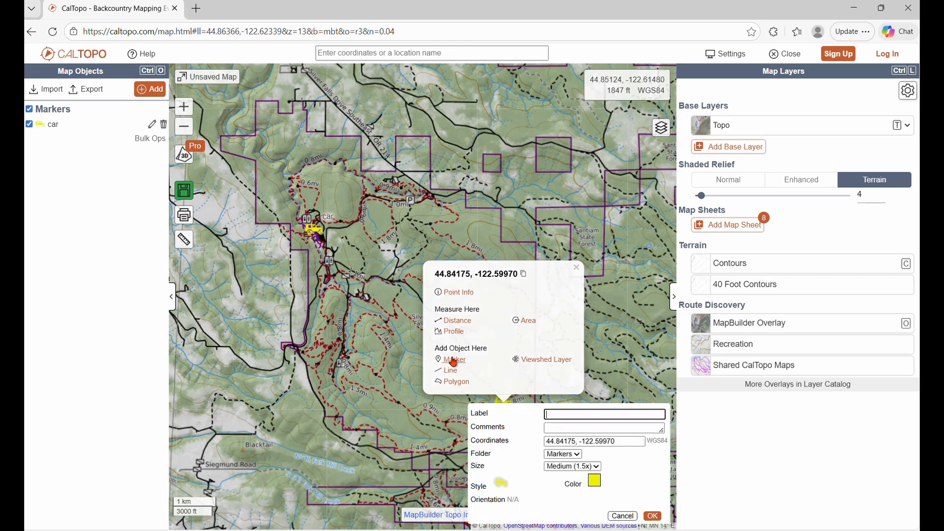
Set the new marker's icon to a tent with the label camp, and move it to the campground southeast of the car marker.
{"action": "left_click", "coordinate": [499, 483]}
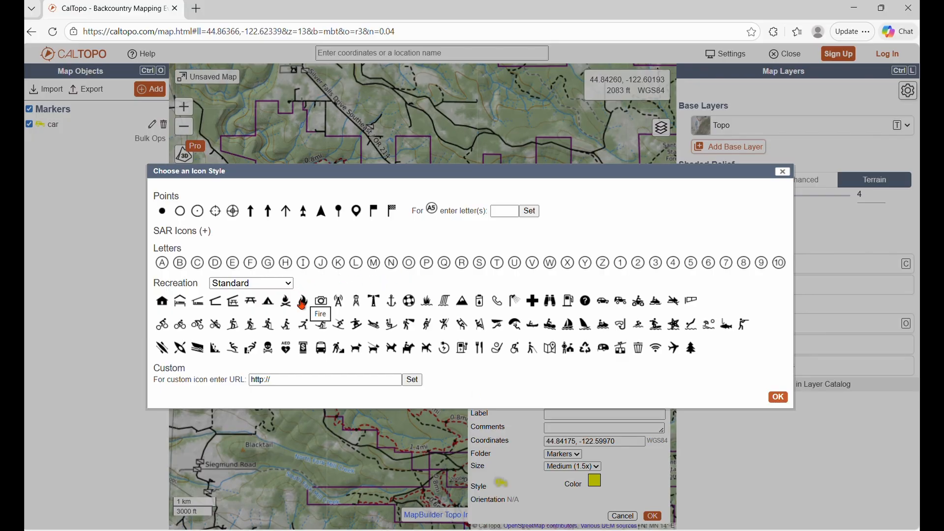
{"action": "left_click", "coordinate": [267, 300]}
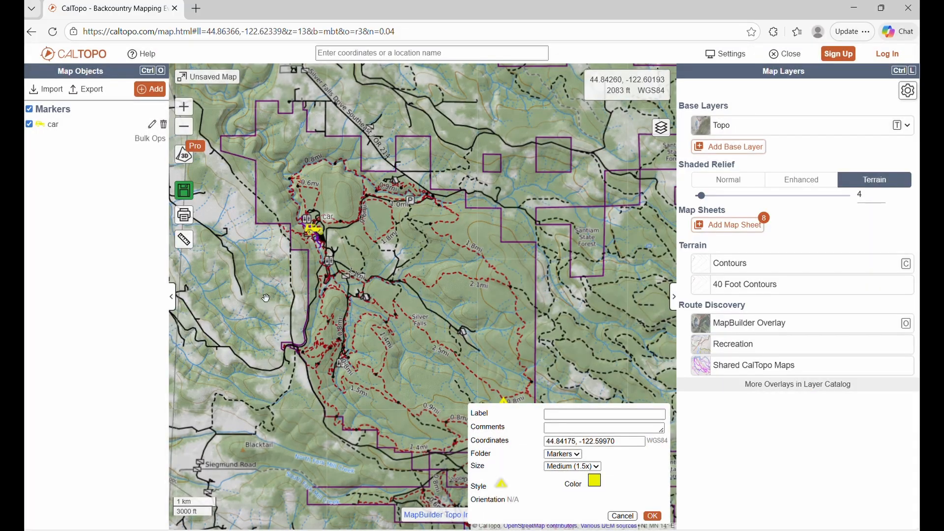
{"action": "left_click", "coordinate": [557, 426]}
{"action": "left_click", "coordinate": [559, 417]}
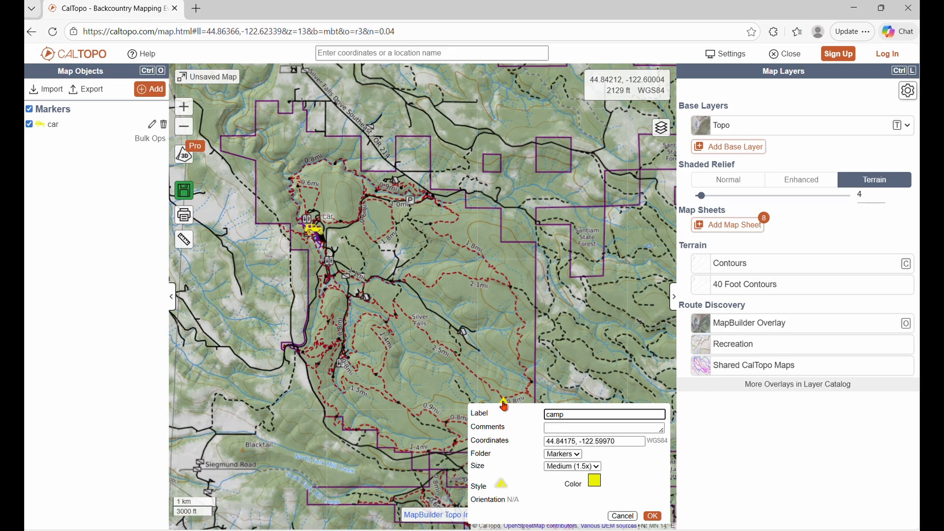
{"action": "mouse_move", "coordinate": [504, 405]}
{"action": "left_mouse_down"}
{"action": "mouse_move", "coordinate": [458, 294]}
{"action": "mouse_move", "coordinate": [502, 299]}
{"action": "mouse_move", "coordinate": [494, 244]}
{"action": "mouse_move", "coordinate": [441, 215]}
{"action": "mouse_move", "coordinate": [354, 276]}
{"action": "mouse_move", "coordinate": [368, 293]}
{"action": "left_mouse_up"}
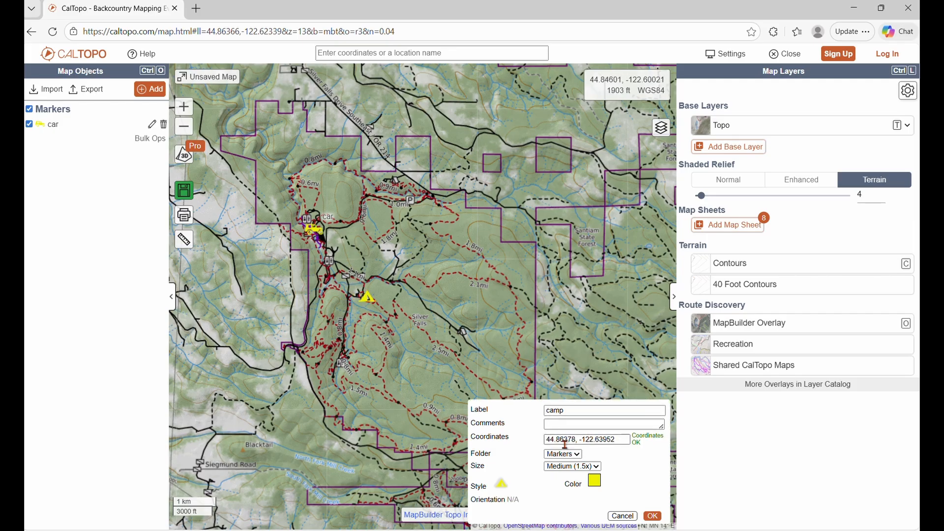
{"action": "left_click", "coordinate": [654, 516]}
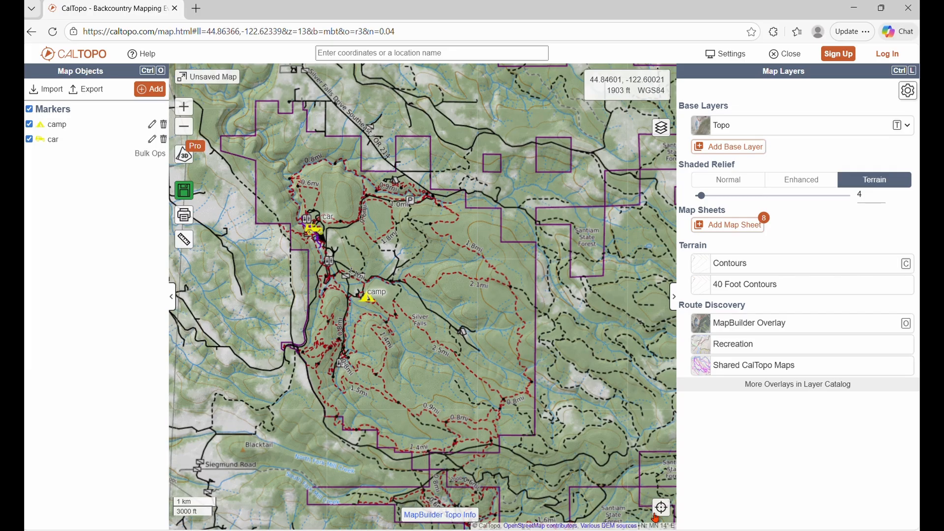
Open the print setup for the marked map, choose the JPEG Image format and turn on UTM grid lines.
{"action": "left_click", "coordinate": [183, 215]}
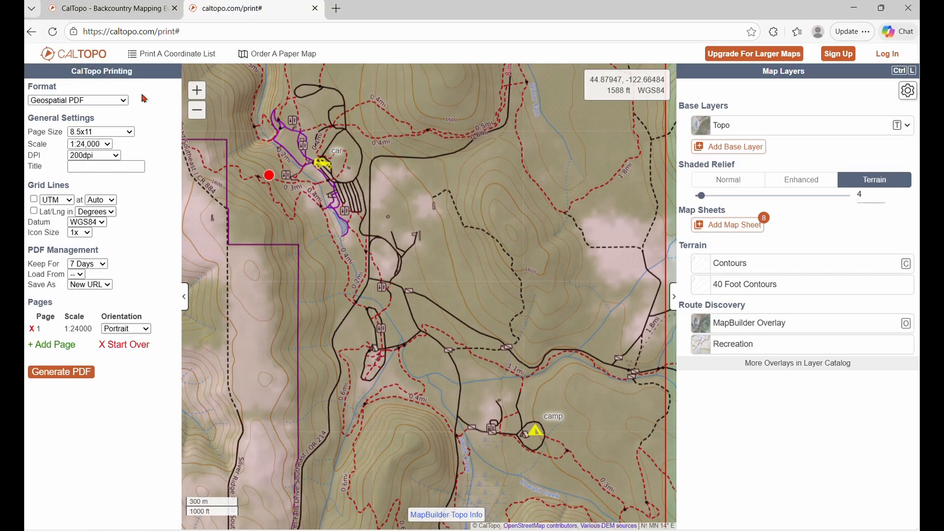
{"action": "left_click", "coordinate": [121, 102]}
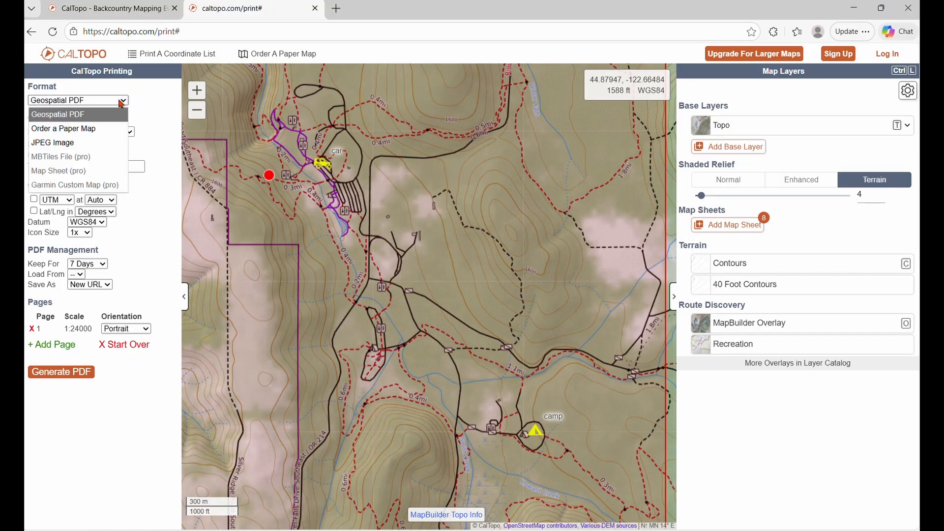
{"action": "left_click", "coordinate": [69, 143]}
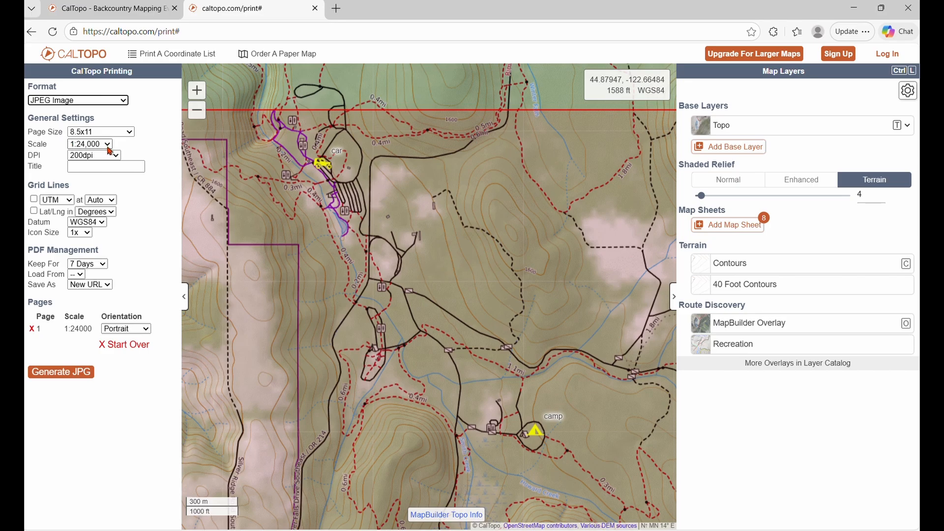
{"action": "left_click", "coordinate": [32, 199]}
{"action": "left_click", "coordinate": [33, 199]}
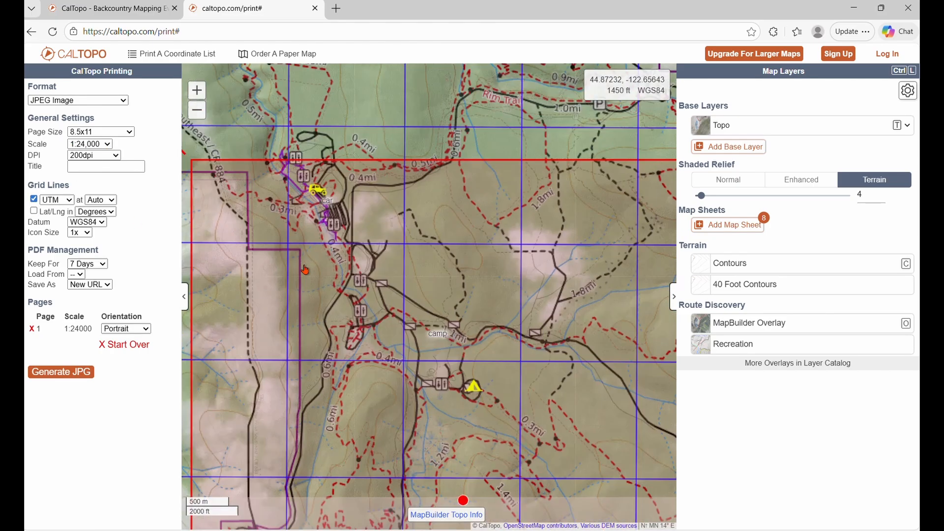
Move the print page frame north to cover the falls loop and both markers, and close the print page.
{"action": "scroll", "coordinate": [305, 270], "scroll_direction": "down", "scroll_amount": 2}
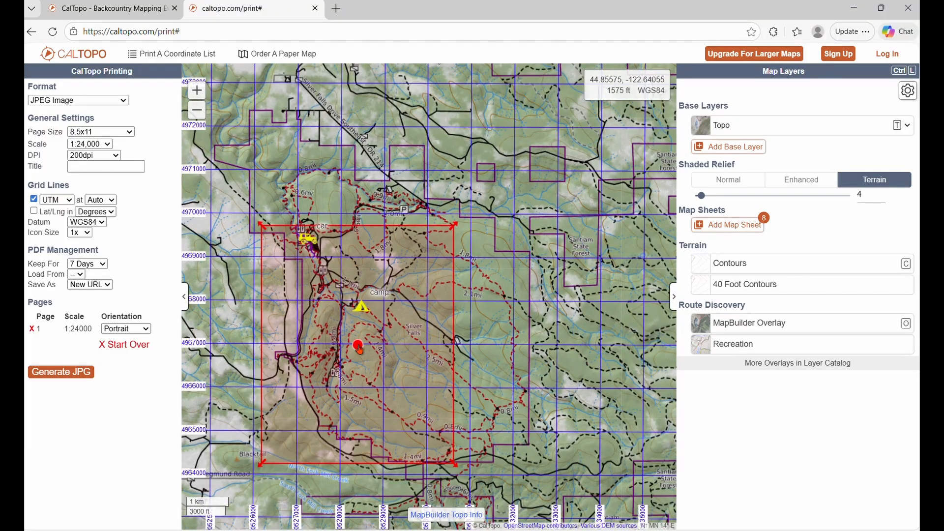
{"action": "left_click_drag", "start_coordinate": [359, 349], "coordinate": [349, 273]}
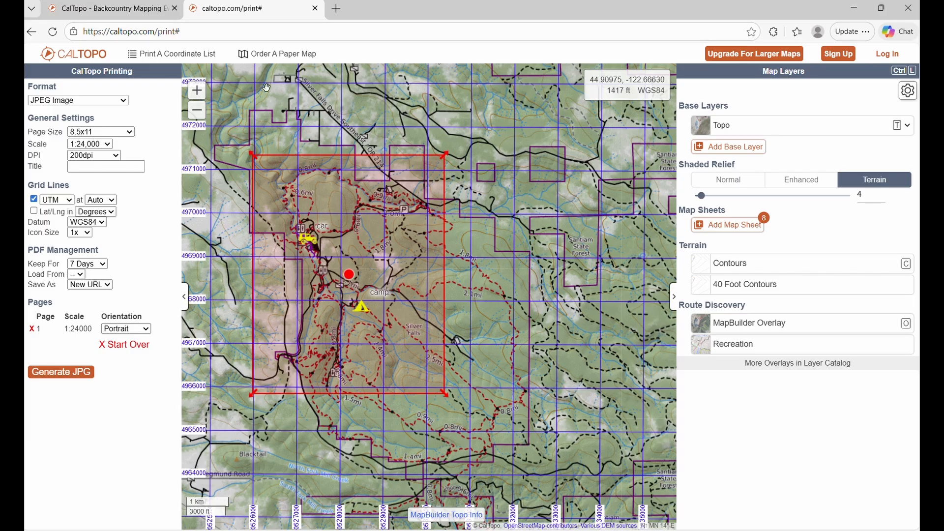
{"action": "left_click", "coordinate": [316, 10]}
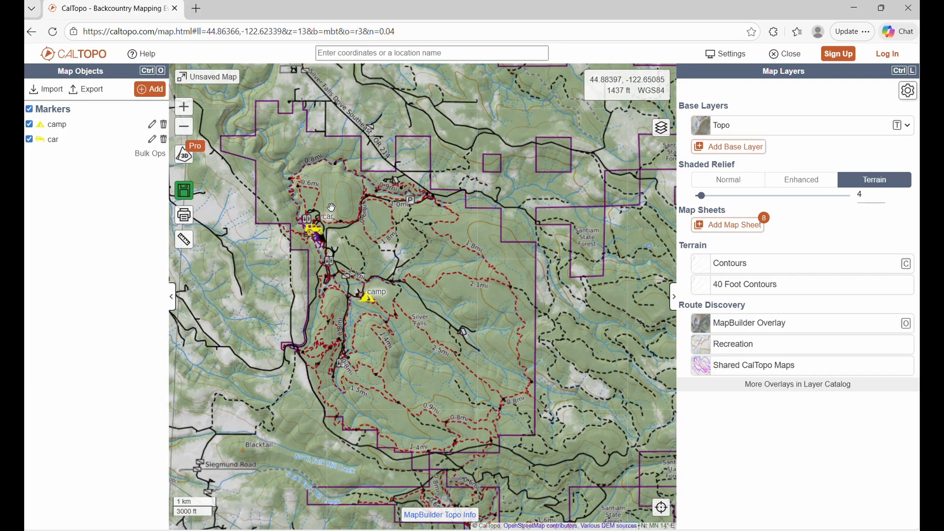
Measure the distance of a snapped trail loop from the car marker, east along the 0.4 mi trails and back, and dismiss the result.
{"action": "scroll", "coordinate": [356, 214], "scroll_direction": "up", "scroll_amount": 1}
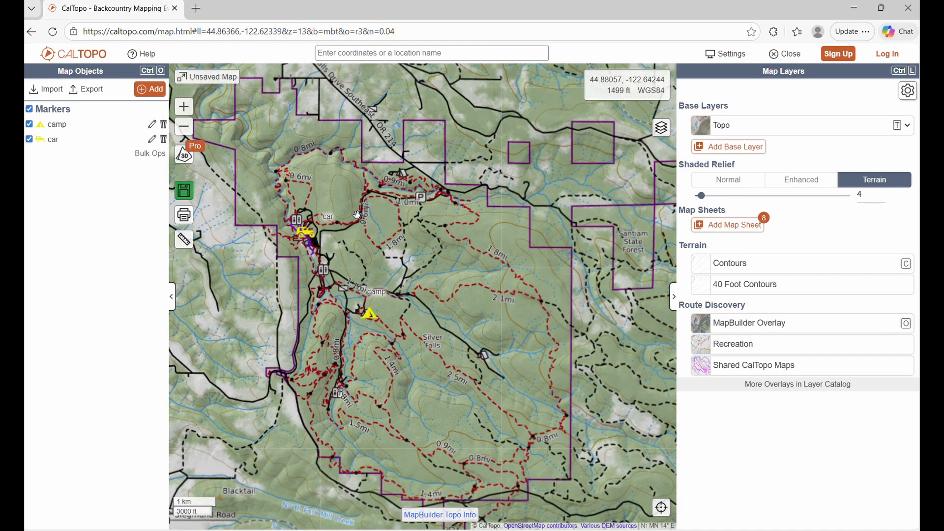
{"action": "scroll", "coordinate": [358, 215], "scroll_direction": "up", "scroll_amount": 1}
{"action": "scroll", "coordinate": [358, 215], "scroll_direction": "up", "scroll_amount": 1}
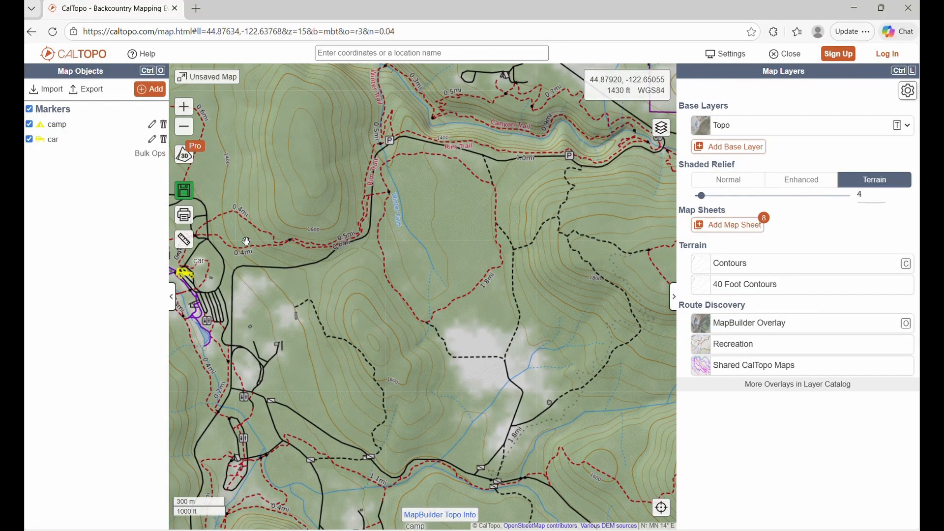
{"action": "left_click_drag", "start_coordinate": [247, 241], "coordinate": [317, 261]}
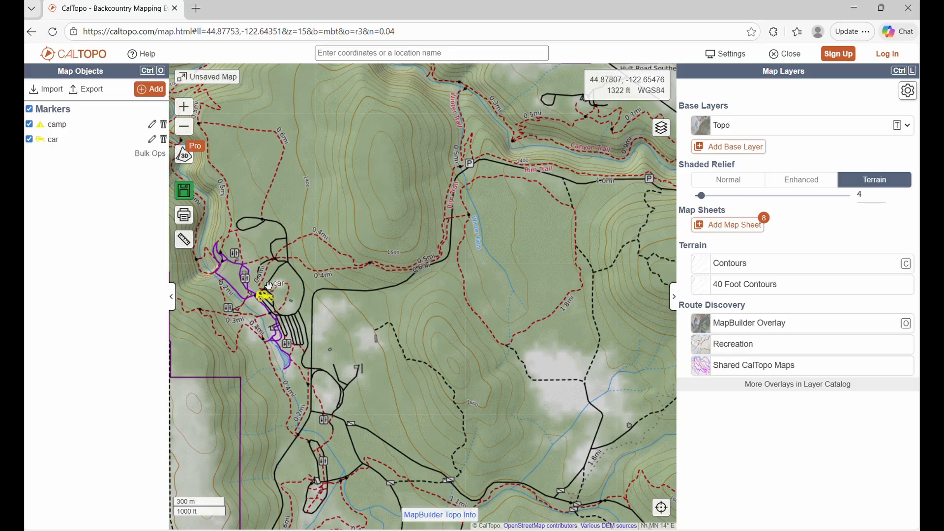
{"action": "left_click", "coordinate": [269, 285]}
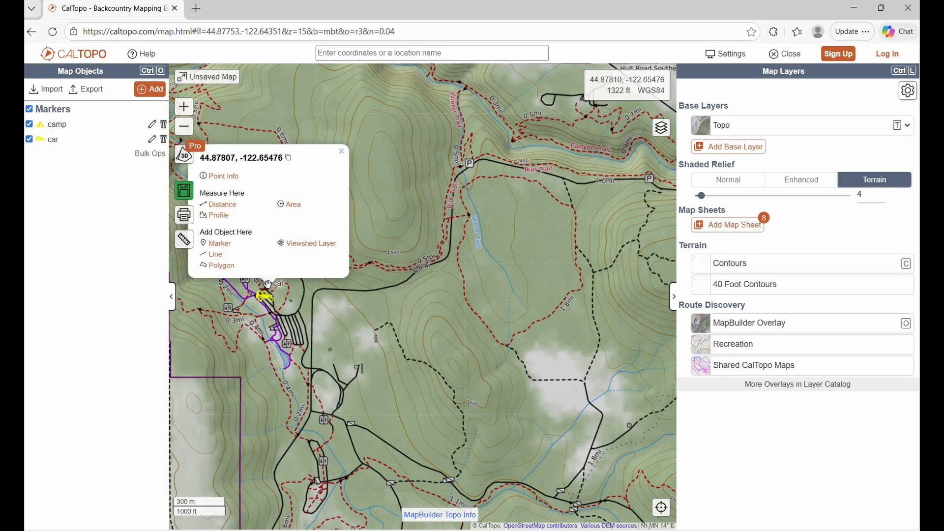
{"action": "left_click", "coordinate": [221, 205]}
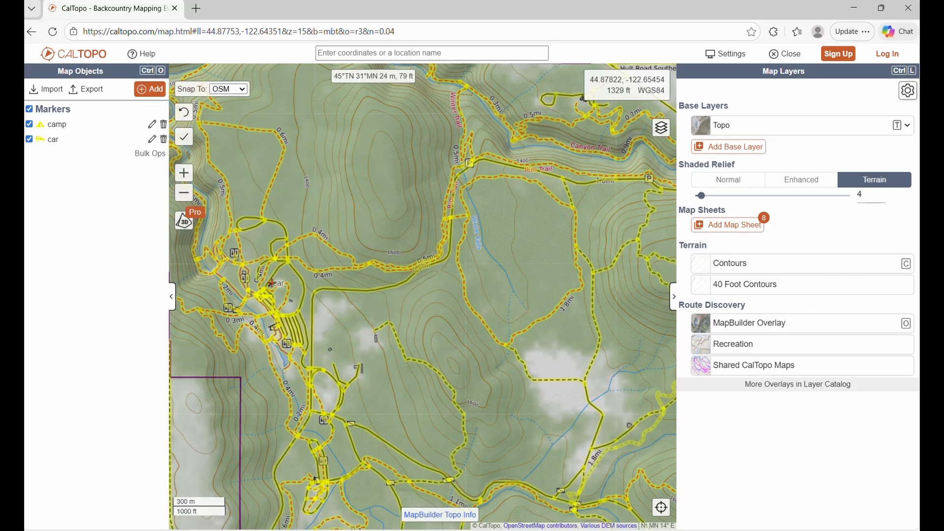
{"action": "left_click", "coordinate": [271, 283]}
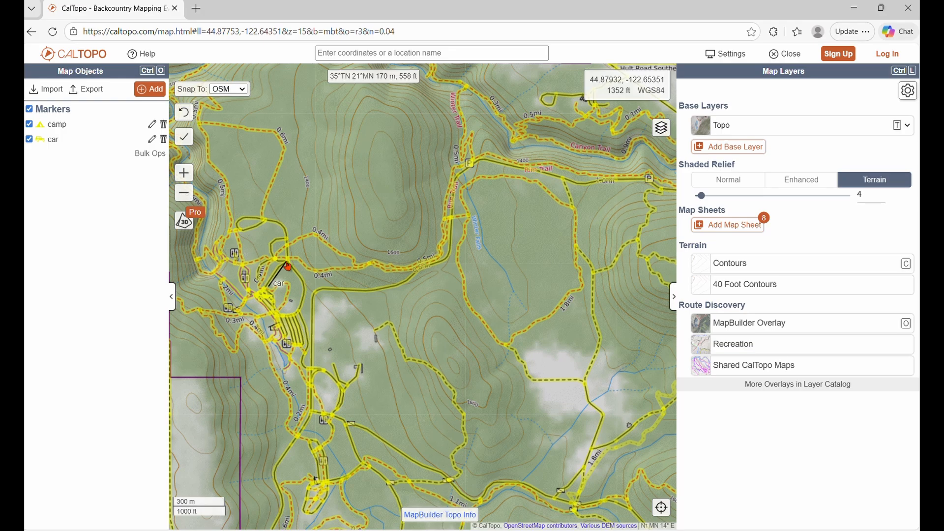
{"action": "left_click", "coordinate": [286, 262]}
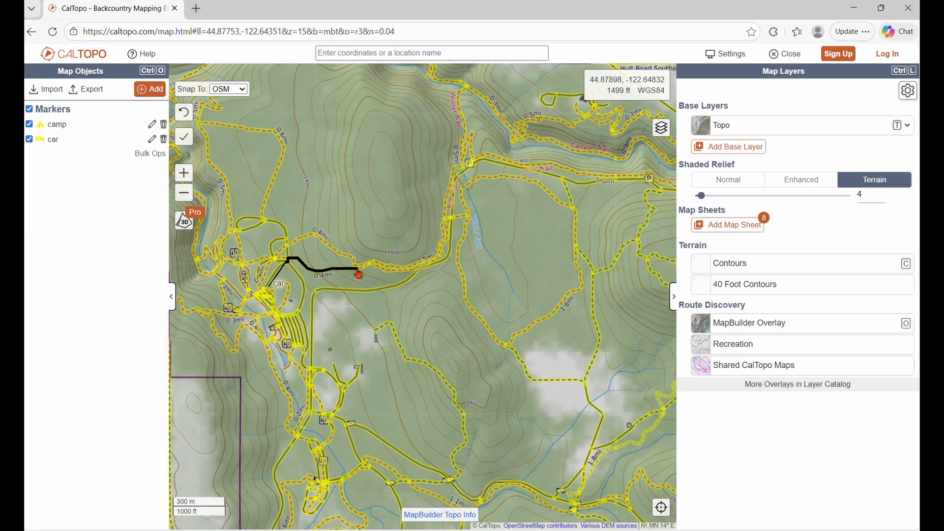
{"action": "mouse_move", "coordinate": [359, 272]}
{"action": "left_mouse_down"}
{"action": "mouse_move", "coordinate": [365, 266]}
{"action": "mouse_move", "coordinate": [316, 239]}
{"action": "left_mouse_up"}
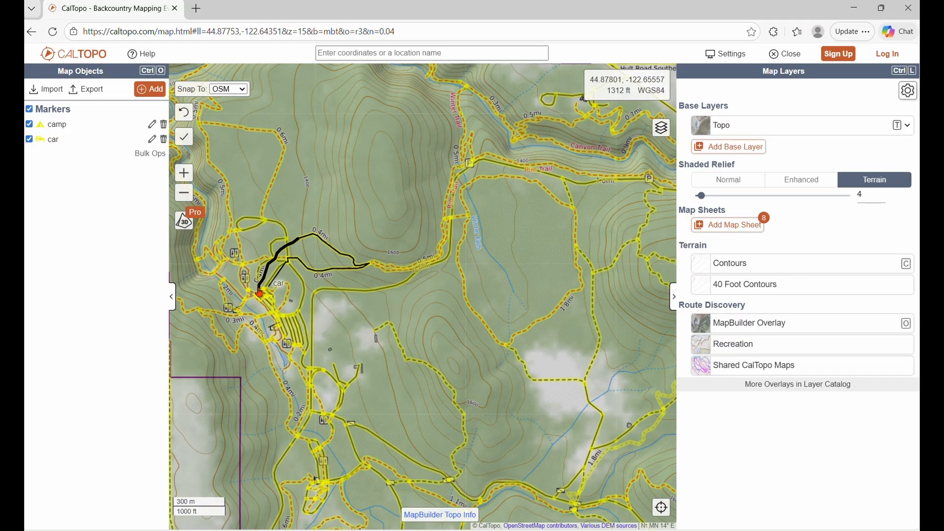
{"action": "double_click", "coordinate": [260, 291]}
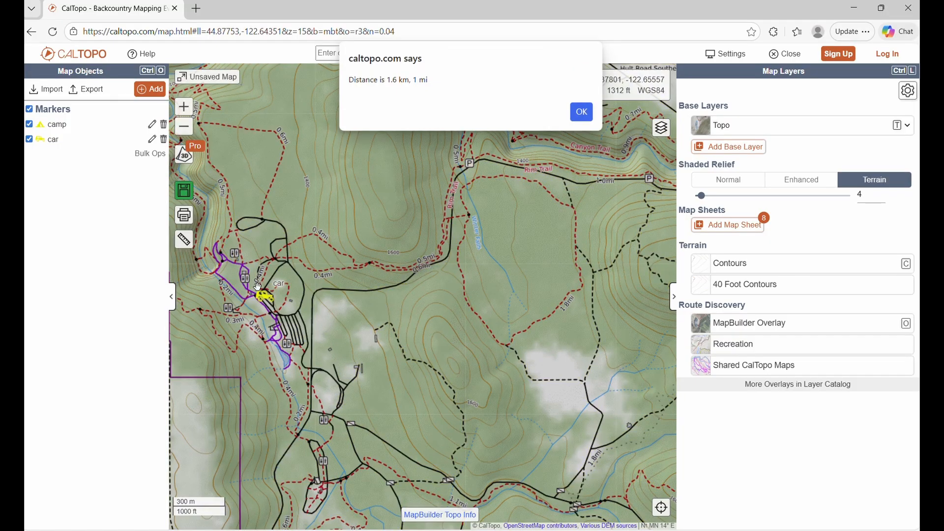
{"action": "left_click", "coordinate": [581, 112]}
Measure the elevation profile between two points on the black dashed trail north of the camp marker, and close the profile.
{"action": "left_click_drag", "start_coordinate": [552, 283], "coordinate": [507, 189]}
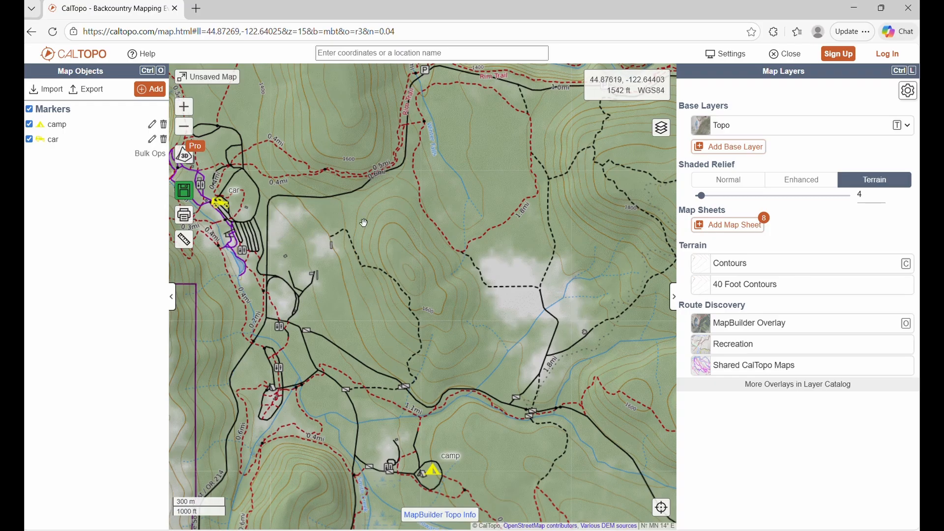
{"action": "right_click", "coordinate": [362, 266]}
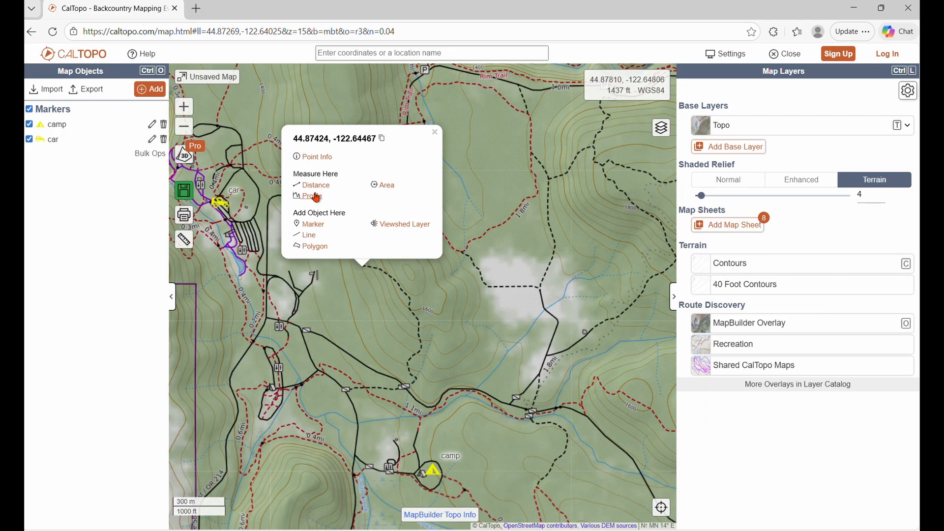
{"action": "left_click", "coordinate": [315, 197]}
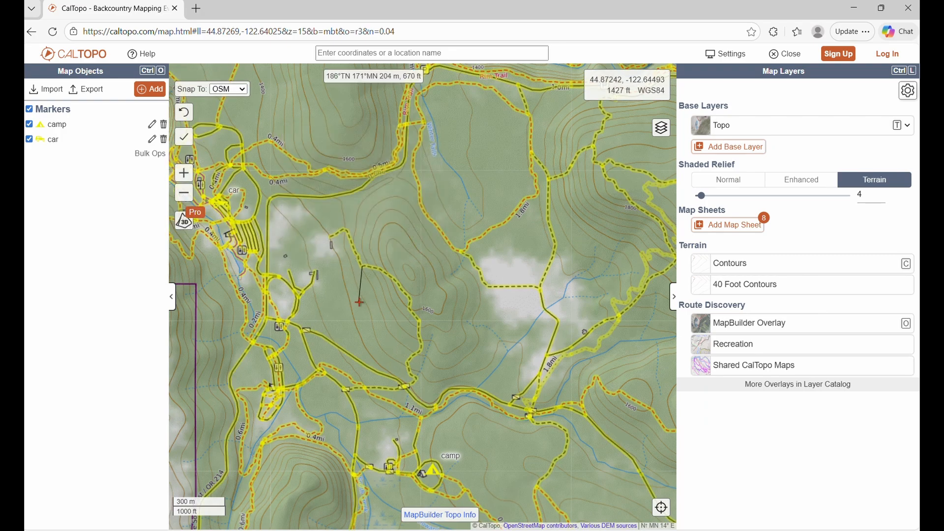
{"action": "left_click", "coordinate": [367, 270]}
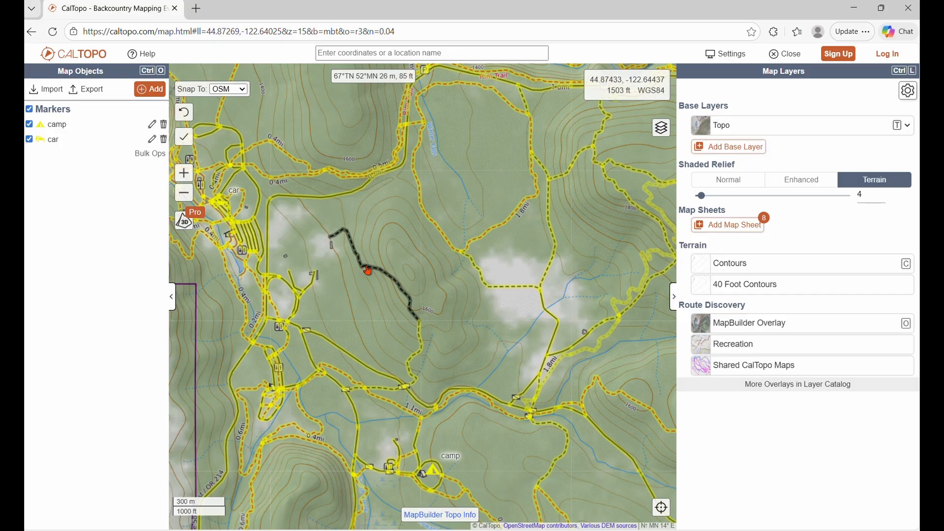
{"action": "left_click", "coordinate": [417, 321]}
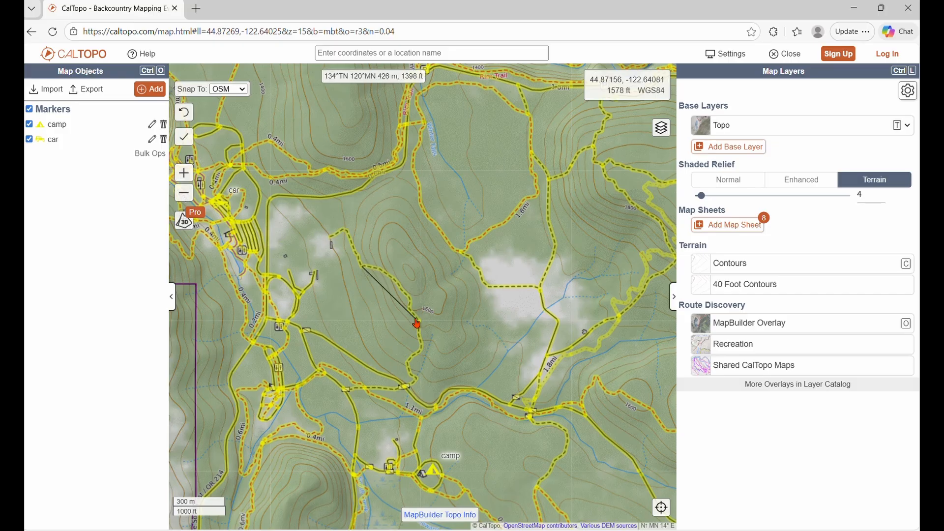
{"action": "double_click", "coordinate": [417, 322]}
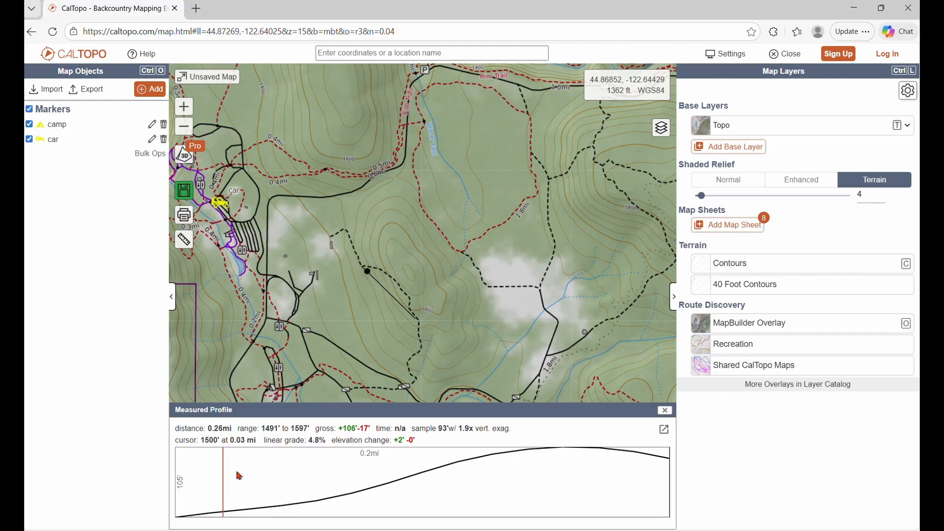
{"action": "left_click", "coordinate": [665, 410]}
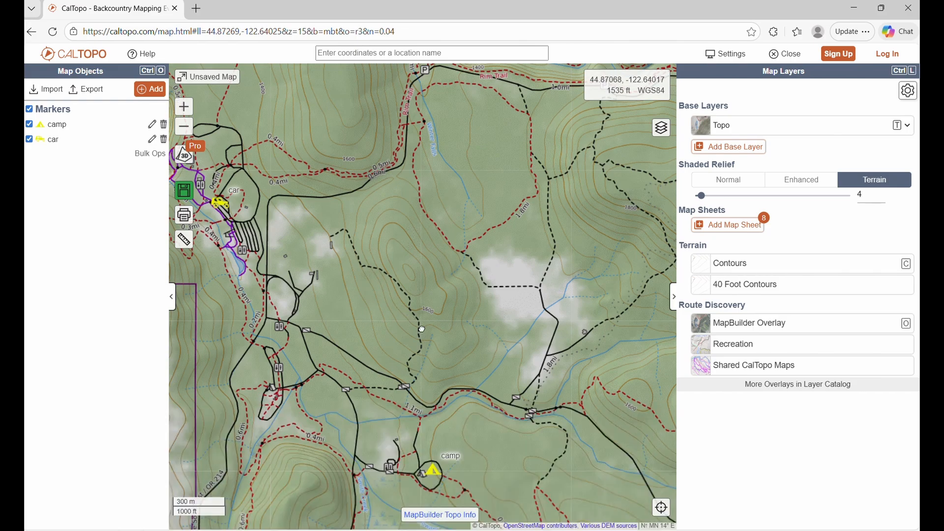
{"action": "left_click_drag", "start_coordinate": [422, 329], "coordinate": [486, 396]}
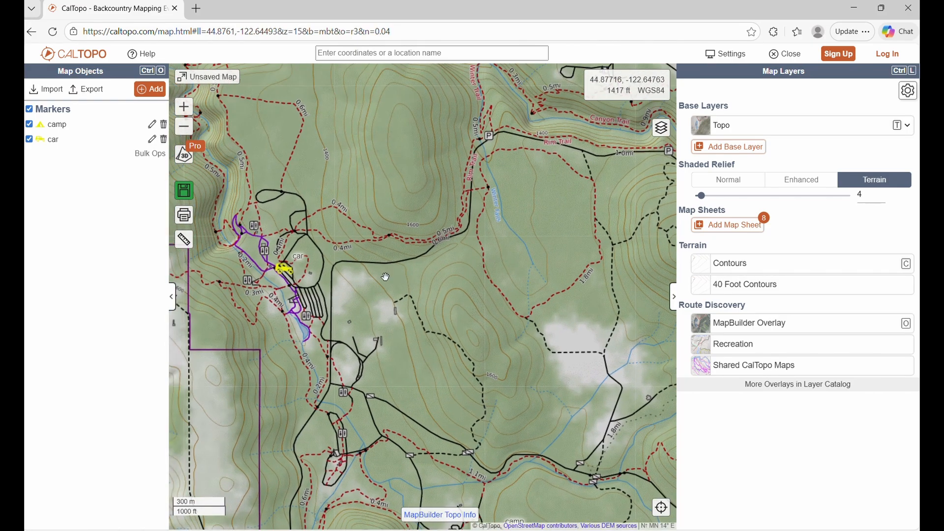
{"action": "mouse_move", "coordinate": [386, 288]}
{"action": "left_mouse_down"}
{"action": "mouse_move", "coordinate": [354, 321]}
{"action": "mouse_move", "coordinate": [323, 285]}
{"action": "mouse_move", "coordinate": [323, 247]}
{"action": "left_mouse_up"}
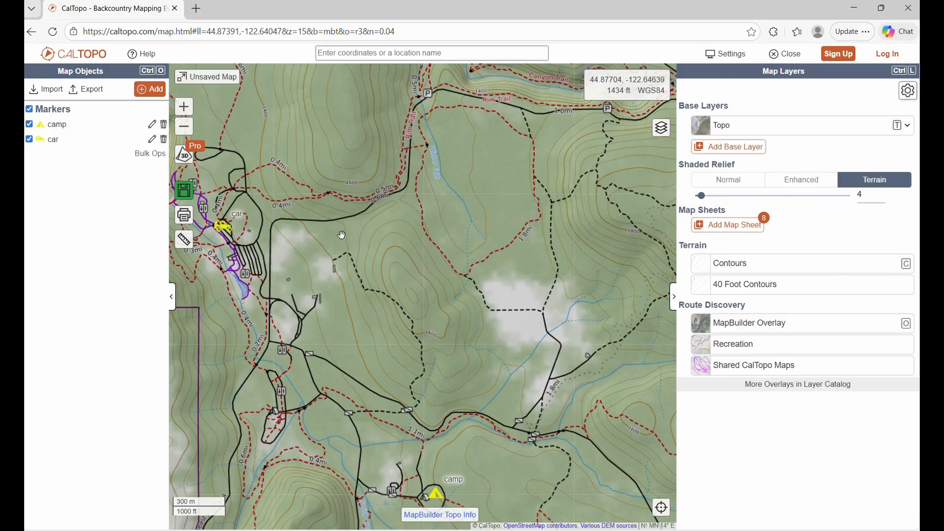
{"action": "left_click_drag", "start_coordinate": [341, 235], "coordinate": [364, 330]}
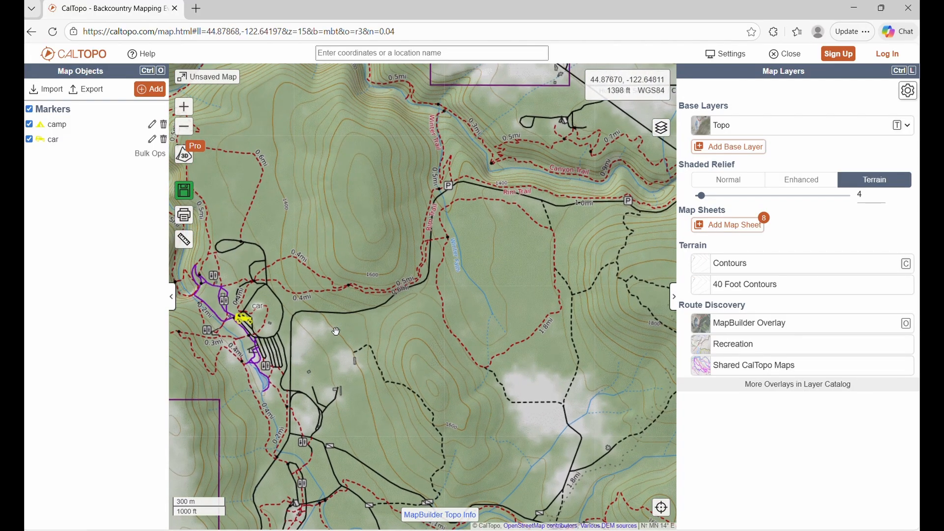
{"action": "left_click_drag", "start_coordinate": [326, 194], "coordinate": [336, 213]}
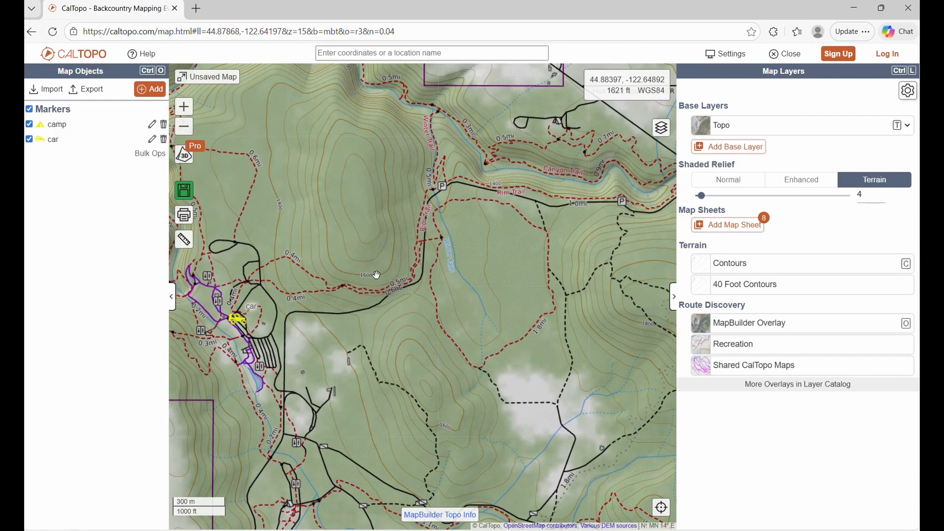
{"action": "left_click_drag", "start_coordinate": [450, 423], "coordinate": [334, 303]}
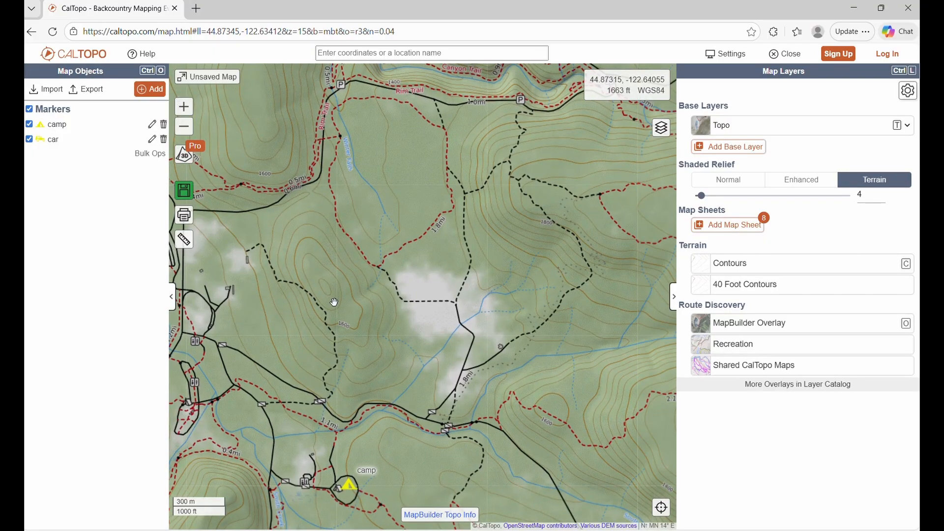